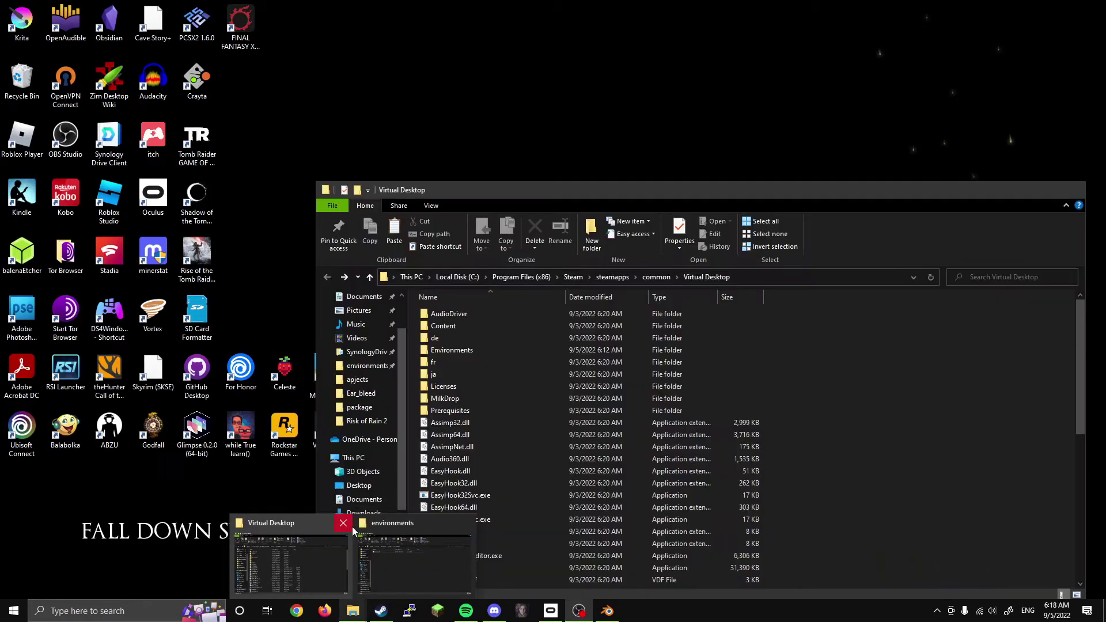
# Step: Create a tutorial folder in environments and paste the raw textures folder into it
pyautogui.click(343, 523)
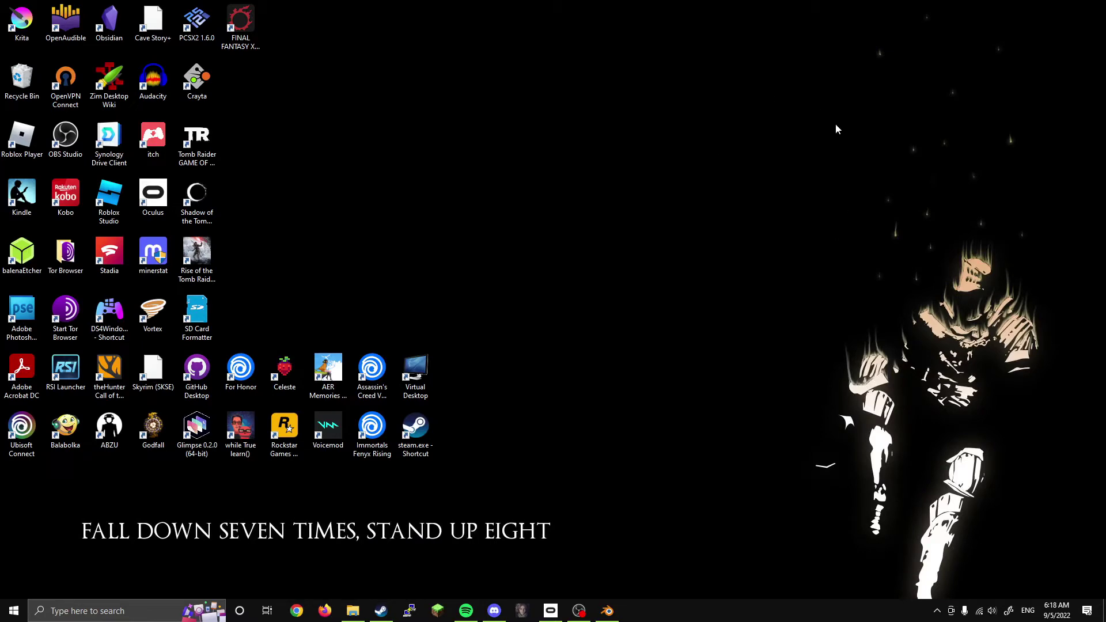
pyautogui.click(353, 610)
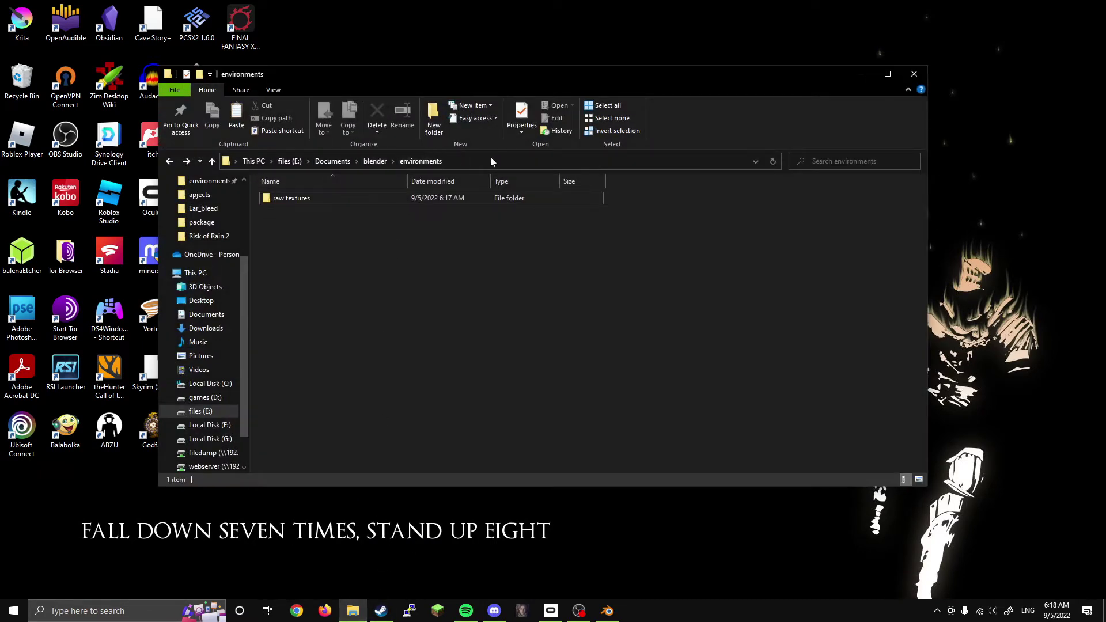
pyautogui.click(434, 121)
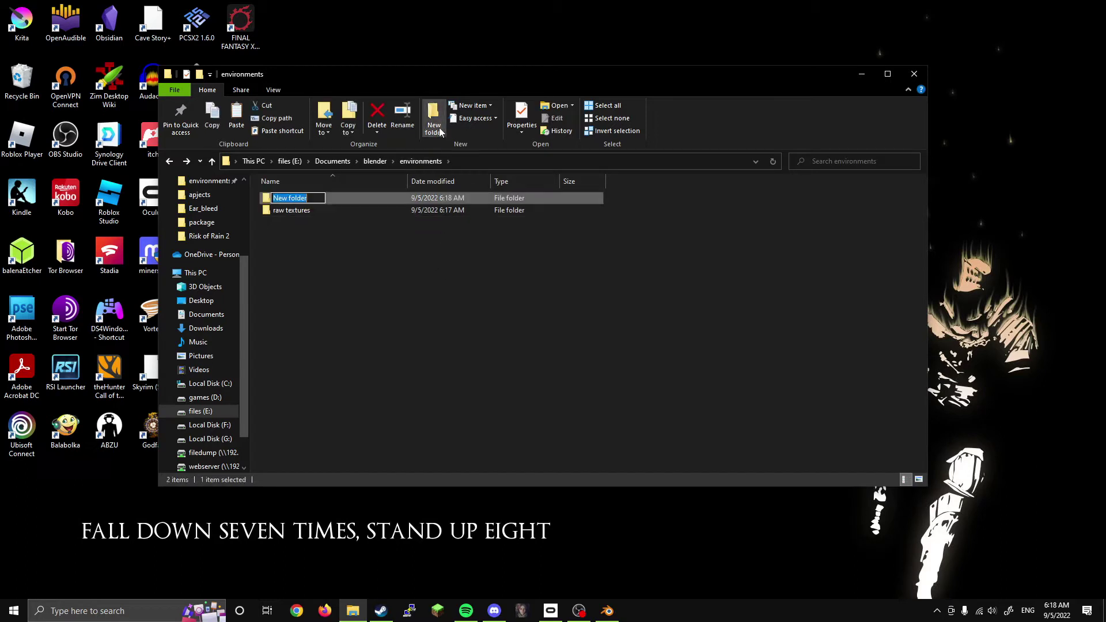
pyautogui.write('tutorial')
pyautogui.press('Return')
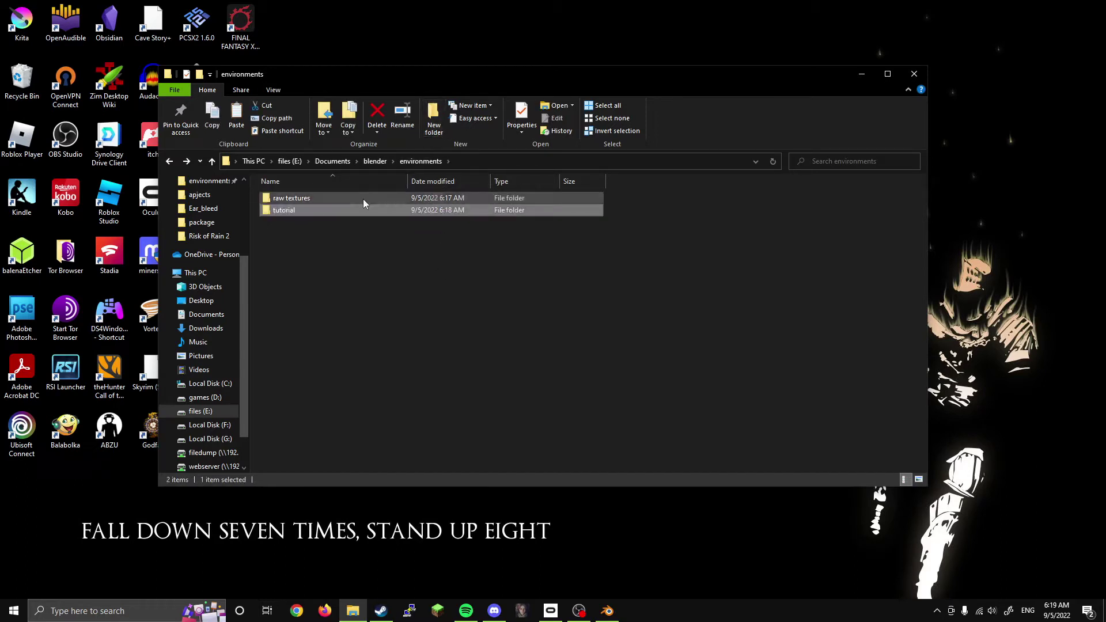
pyautogui.doubleClick(353, 209)
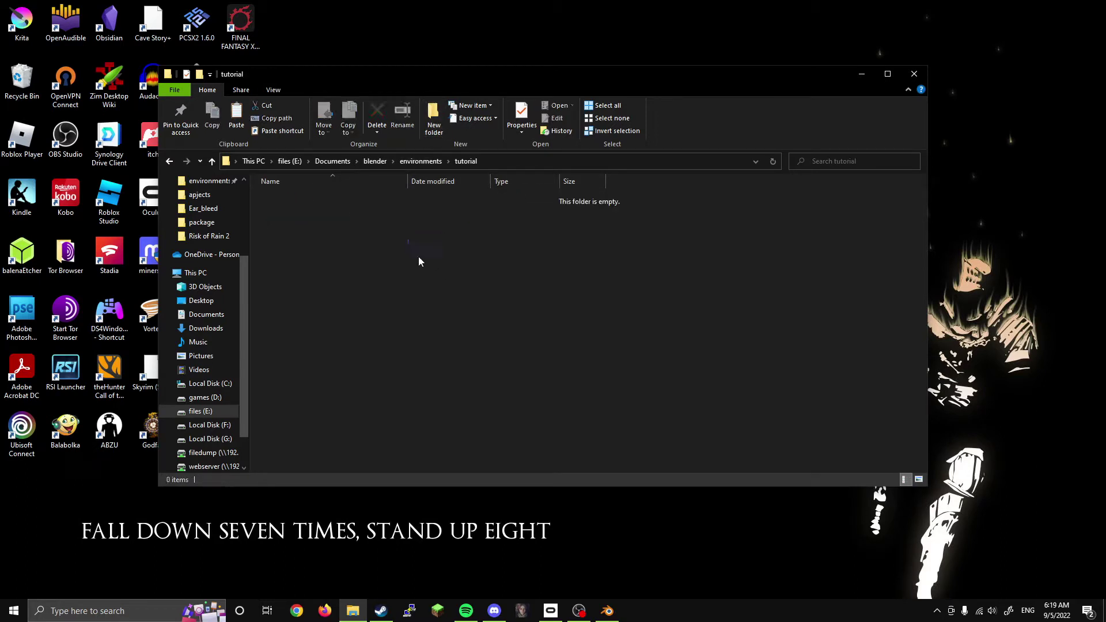
pyautogui.hotkey('ctrl', 'v')
# Step: Add an empty folder named finished inside tutorial and open it
pyautogui.click(437, 128)
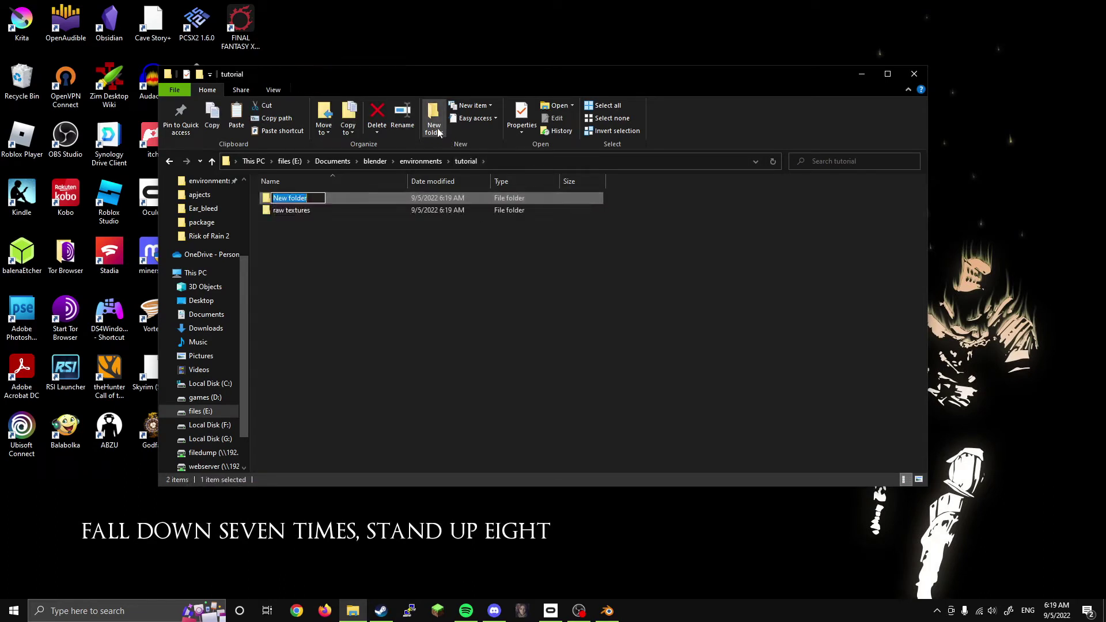
pyautogui.write('finished')
pyautogui.press('Return')
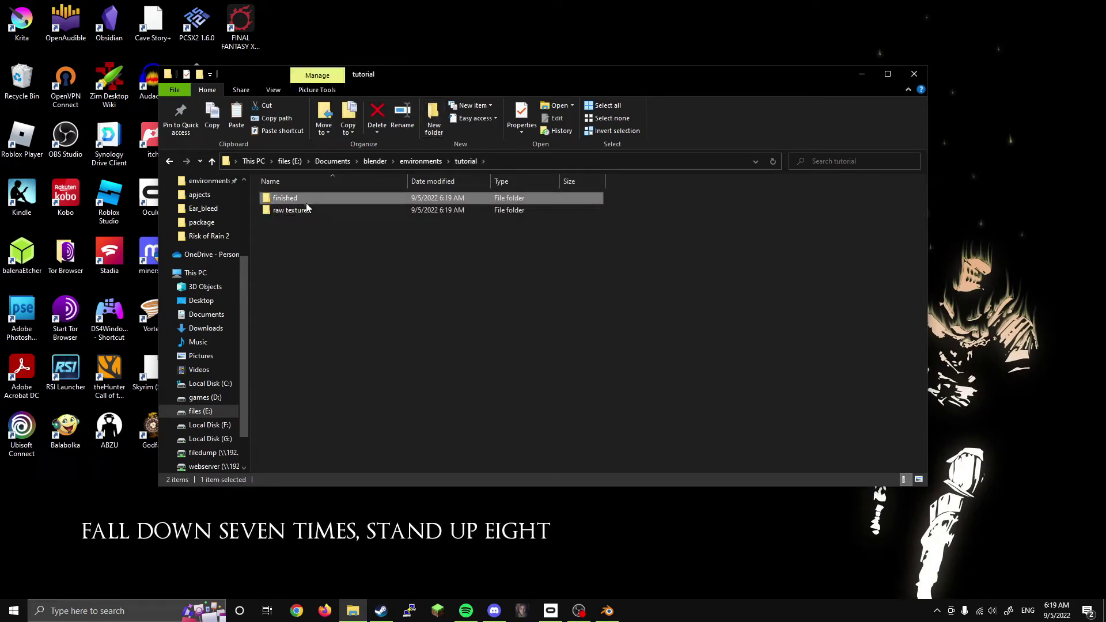
pyautogui.doubleClick(291, 210)
pyautogui.hotkey('alt', 'Left')
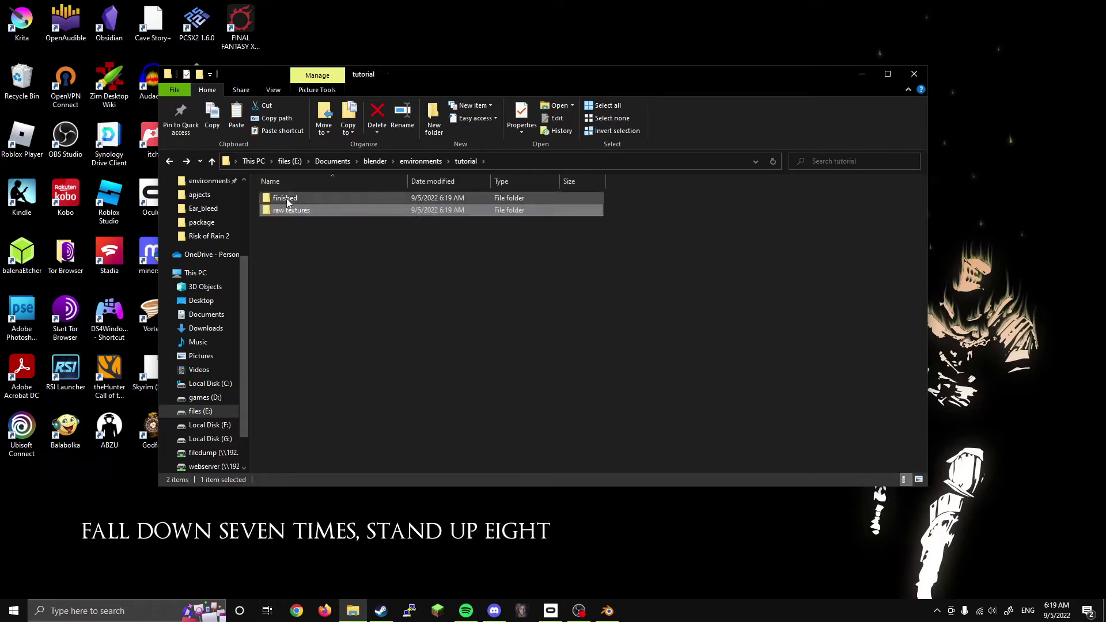
pyautogui.doubleClick(285, 198)
# Step: Paste the wood plank texture into finished and rename it 1.tif
pyautogui.hotkey('ctrl', 'v')
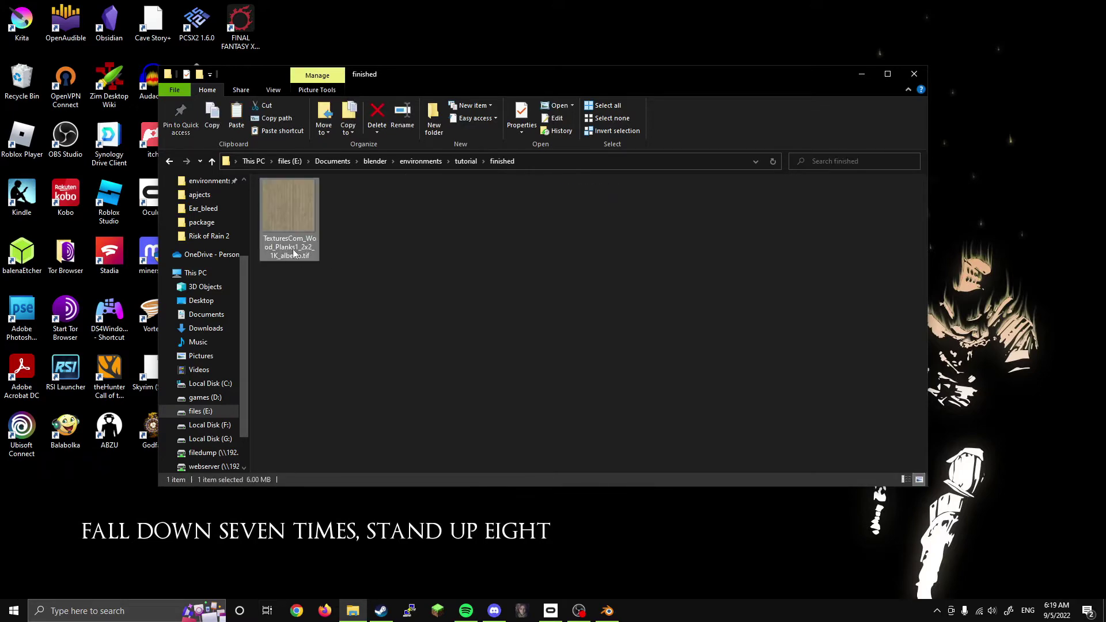
pyautogui.rightClick(297, 249)
pyautogui.click(173, 571)
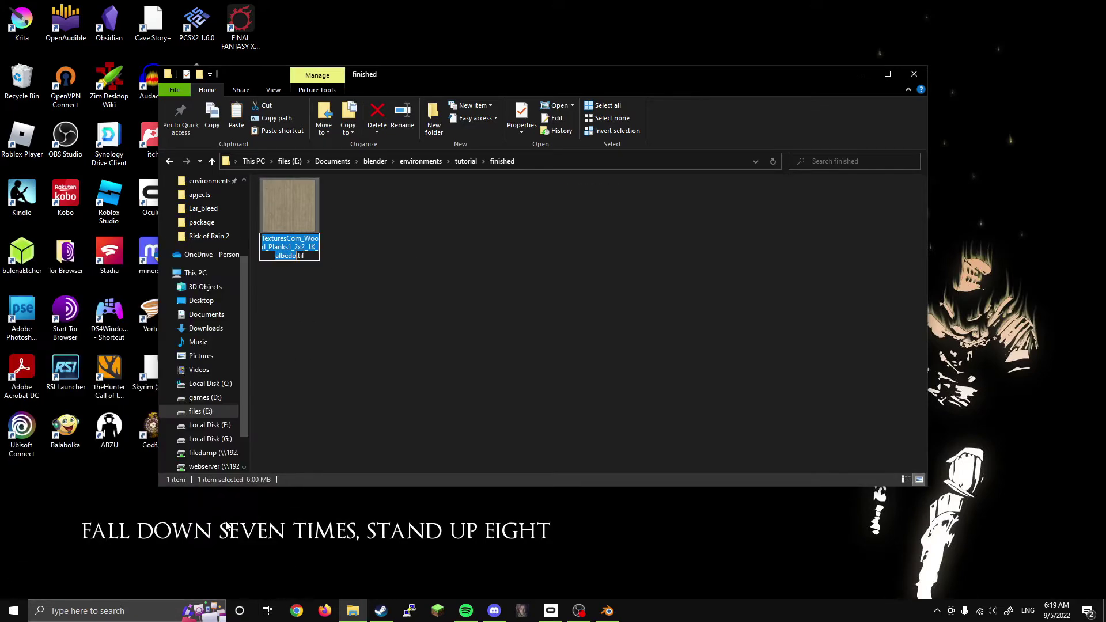
pyautogui.write('1')
pyautogui.press('Return')
# Step: Paste two more texture copies named 2.tif and 3.tif, then bring Blender forward
pyautogui.hotkey('ctrl', 'v')
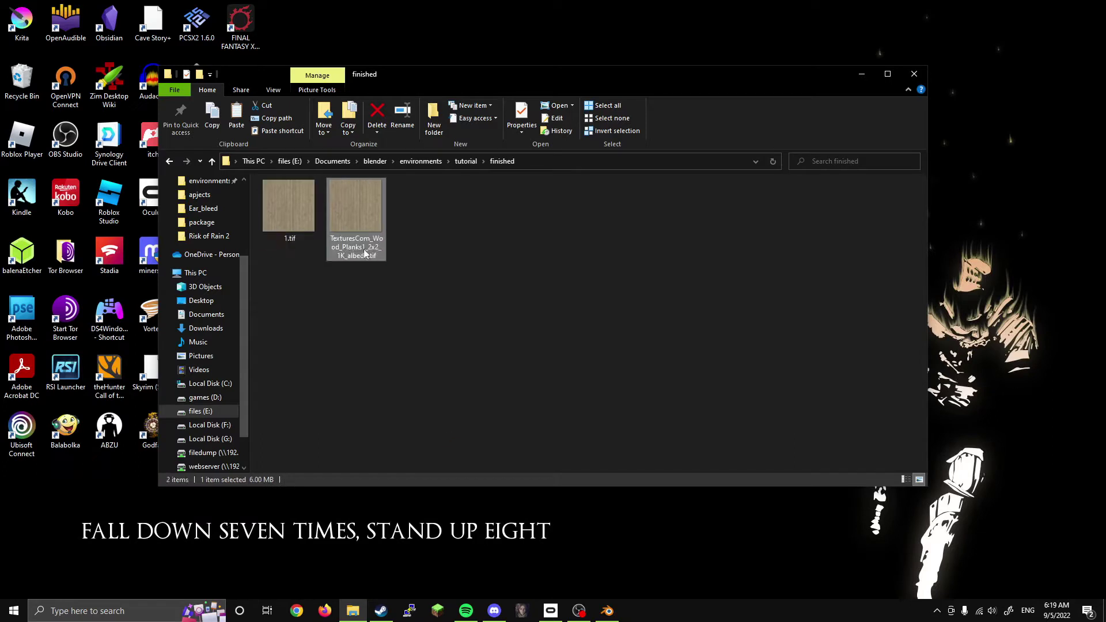
pyautogui.press('F2')
pyautogui.write('2')
pyautogui.press('Return')
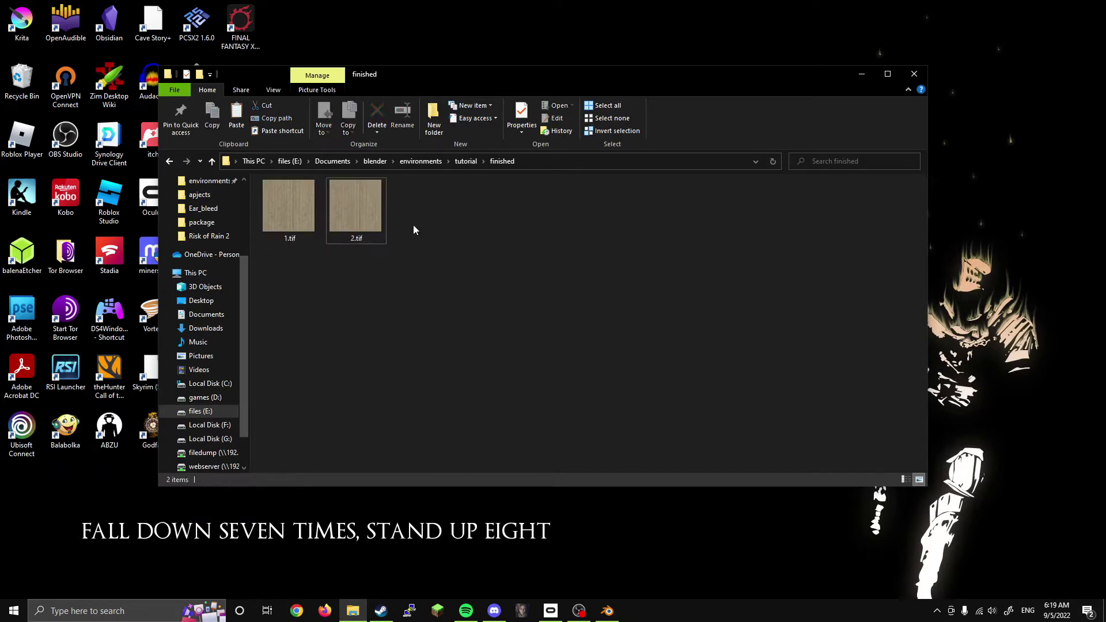
pyautogui.hotkey('ctrl', 'v')
pyautogui.press('F2')
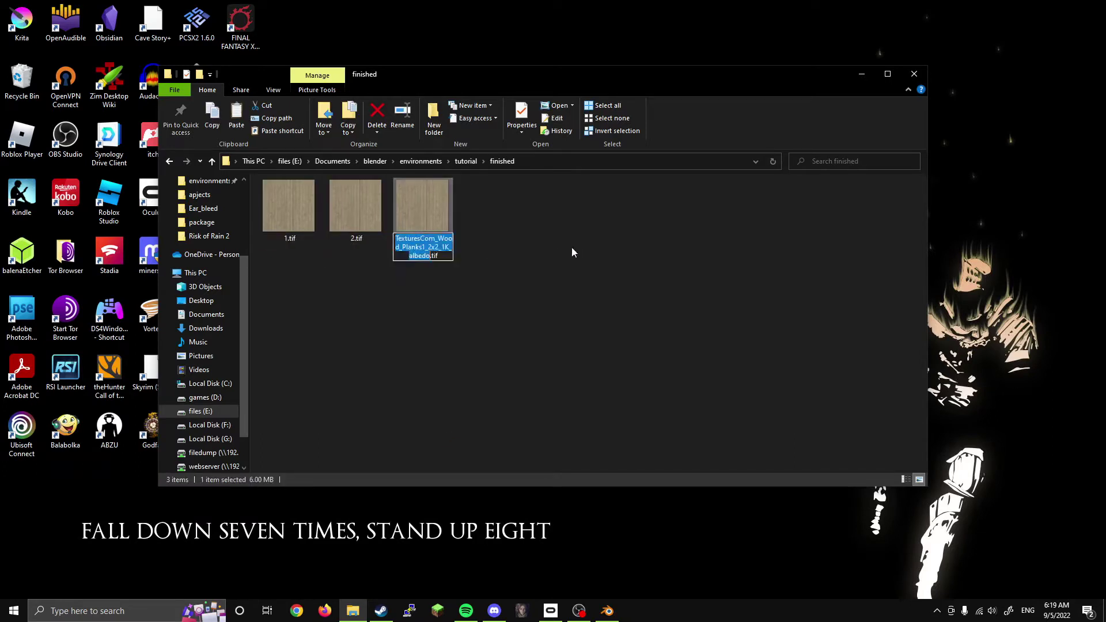
pyautogui.write('3')
pyautogui.click(564, 247)
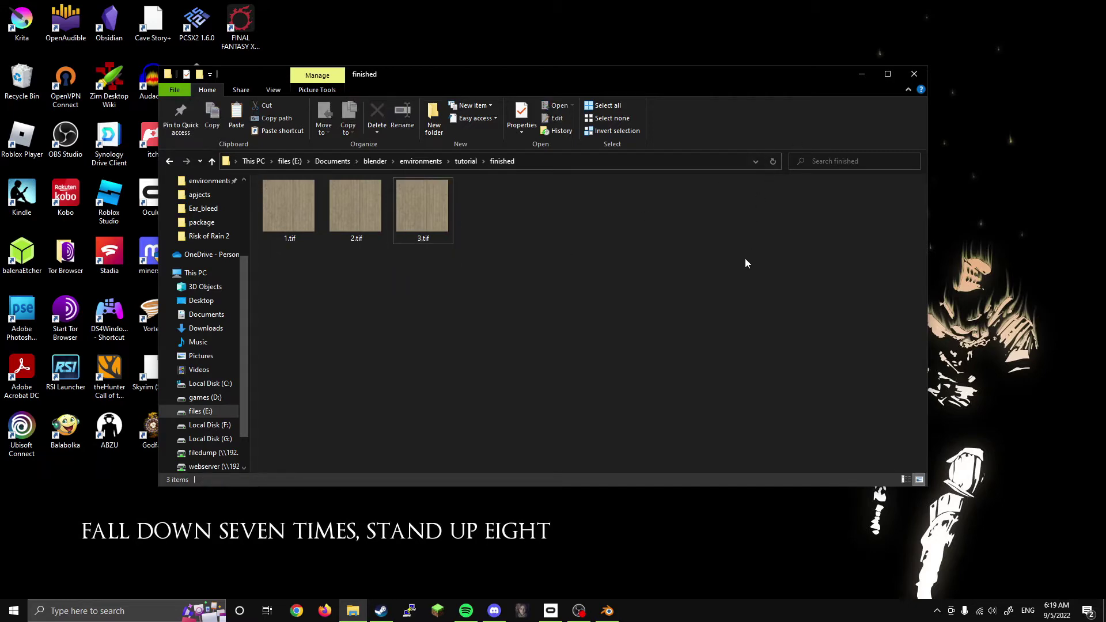
pyautogui.click(607, 610)
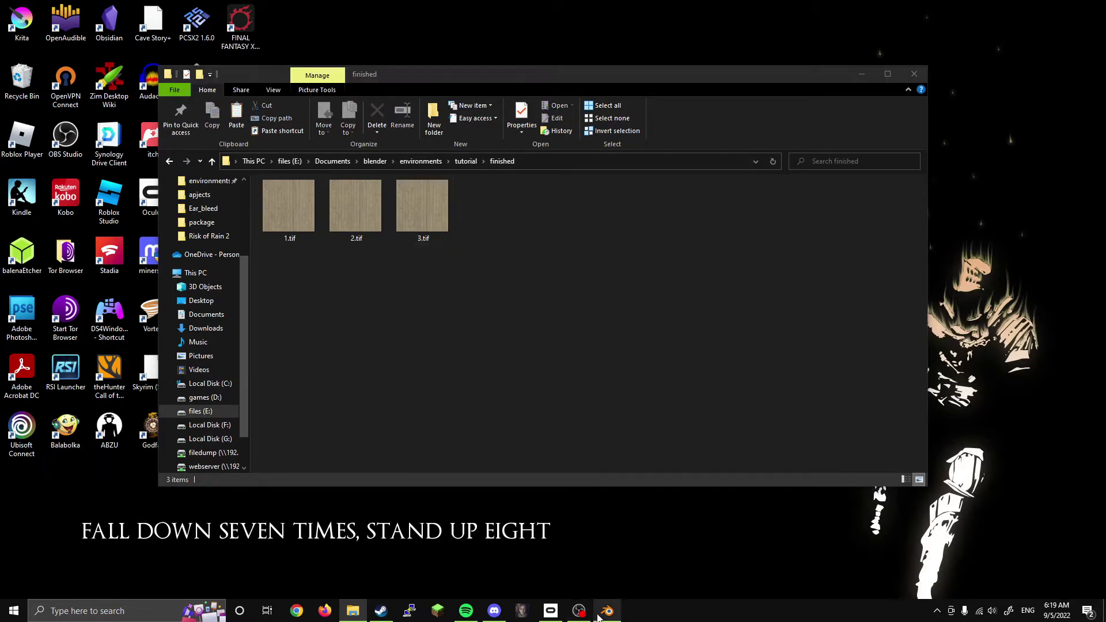
# Step: Save the scene as tutorial.blend in the Documents\blender\environments folder
pyautogui.hotkey('ctrl', 's')
pyautogui.doubleClick(427, 357)
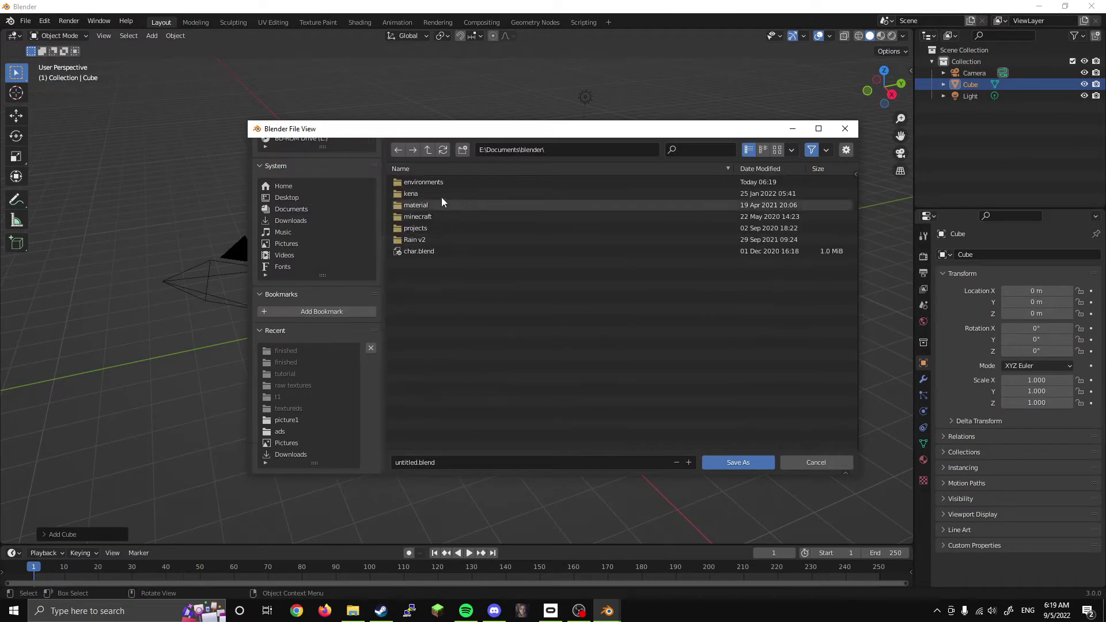
pyautogui.doubleClick(440, 182)
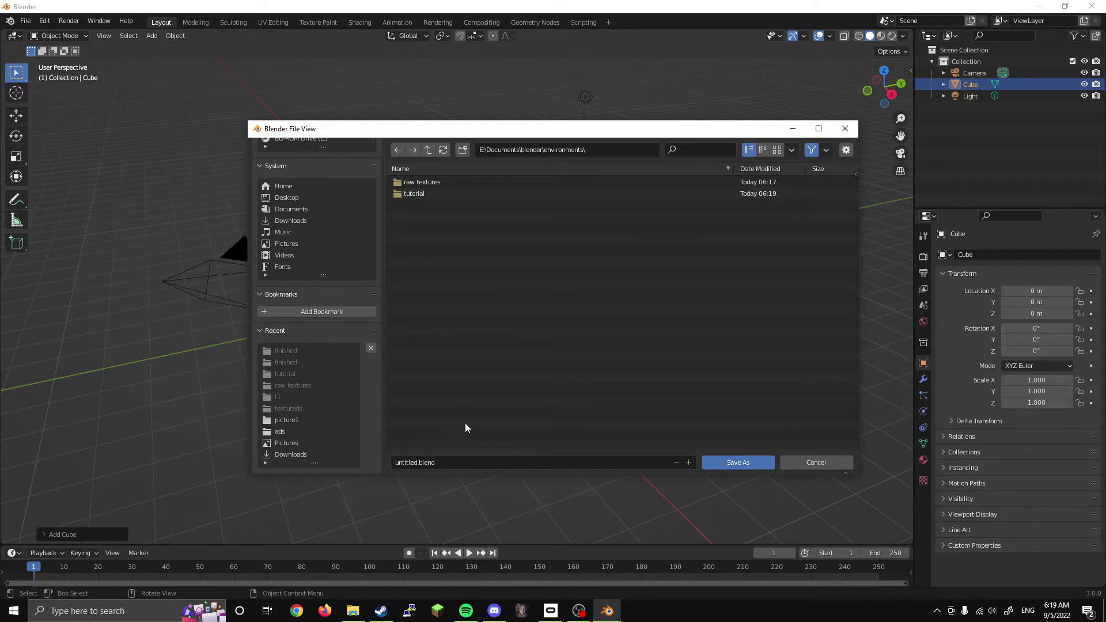
pyautogui.click(407, 462)
pyautogui.write('tutoi')
pyautogui.write('ial')
pyautogui.click(730, 461)
pyautogui.moveTo(502, 272); pyautogui.dragTo(611, 271, button='middle')
# Step: Turn on snapping and lower the cube 3 m along Z
pyautogui.press('KP_7')
pyautogui.press('KP_1')
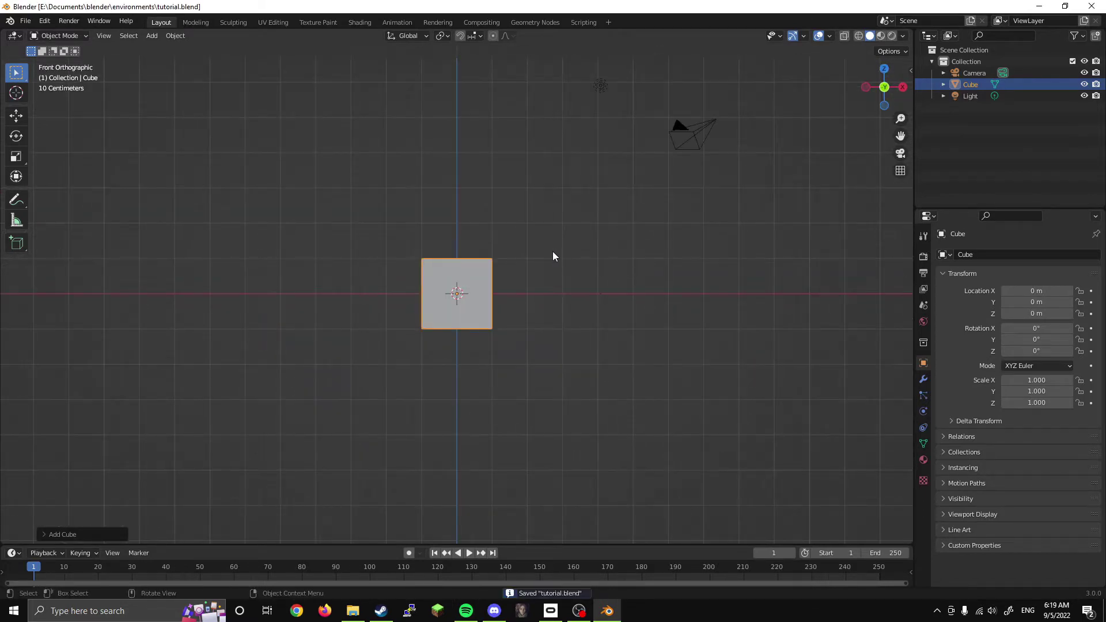
pyautogui.press('KP_3')
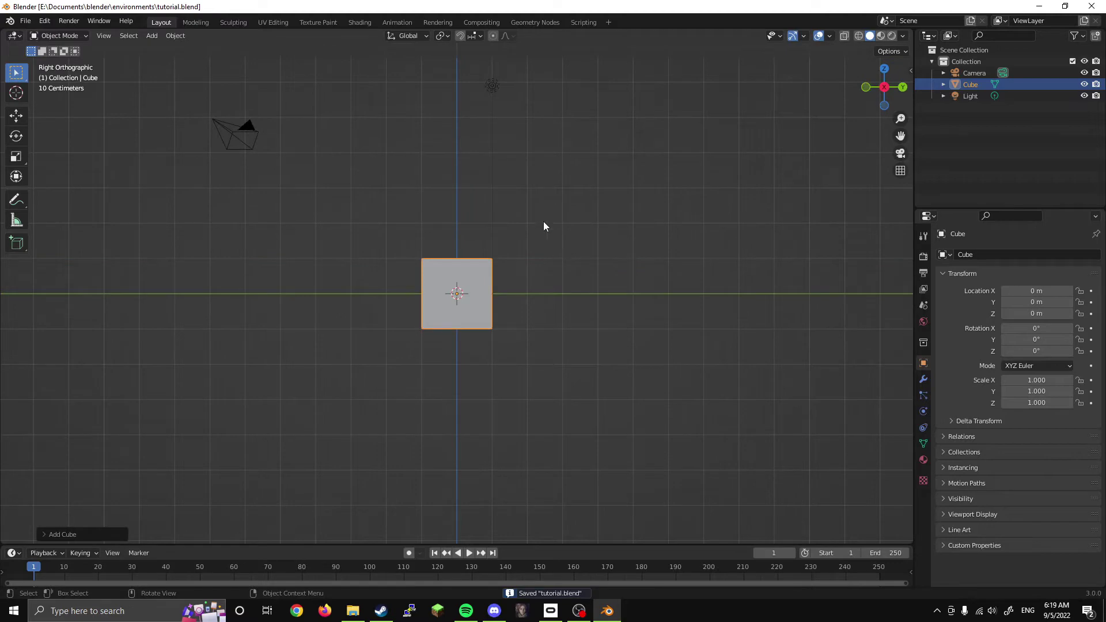
pyautogui.click(459, 35)
pyautogui.press('KP_1')
pyautogui.scroll(-1, 563, 234)
pyautogui.write('gz-3')
pyautogui.press('Return')
# Step: Stretch the cube along X and Y into a wide floor slab, then add a plane
pyautogui.press('KP_7')
pyautogui.scroll(-3, 568, 348)
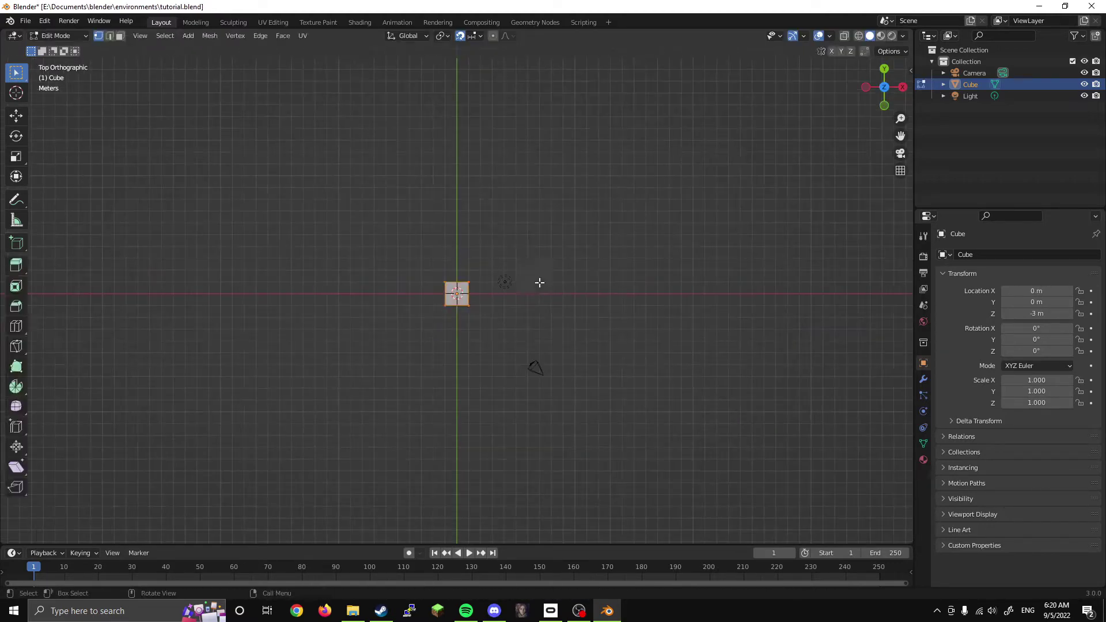
pyautogui.press('s')
pyautogui.press('x')
pyautogui.click(115, 282)
pyautogui.press('s')
pyautogui.press('x')
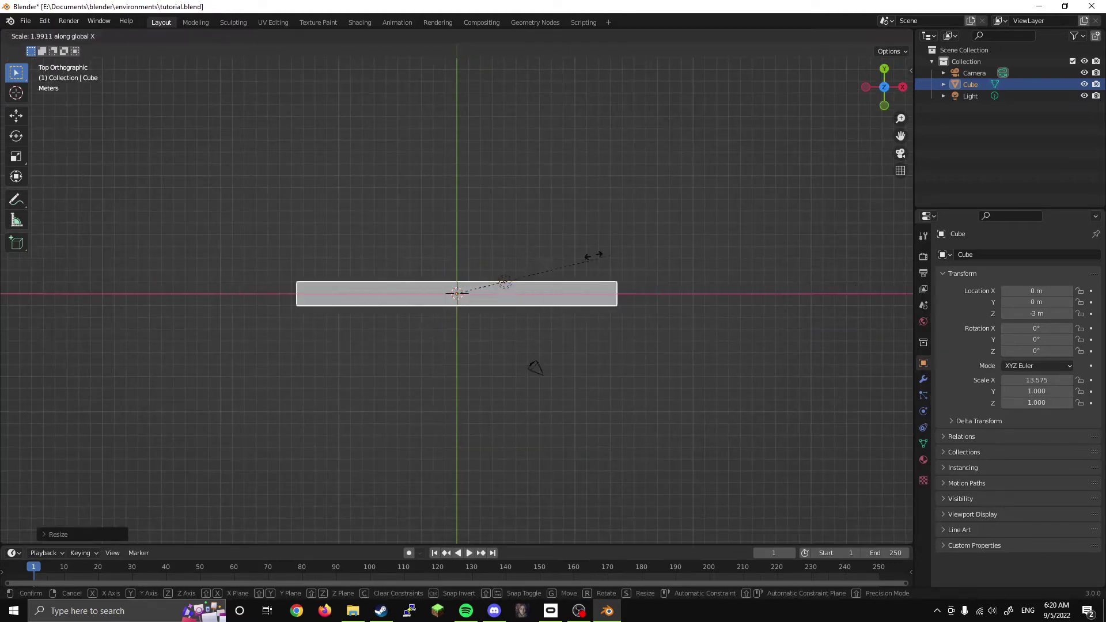
pyautogui.click(572, 273)
pyautogui.press('s')
pyautogui.press('y')
pyautogui.click(700, 239)
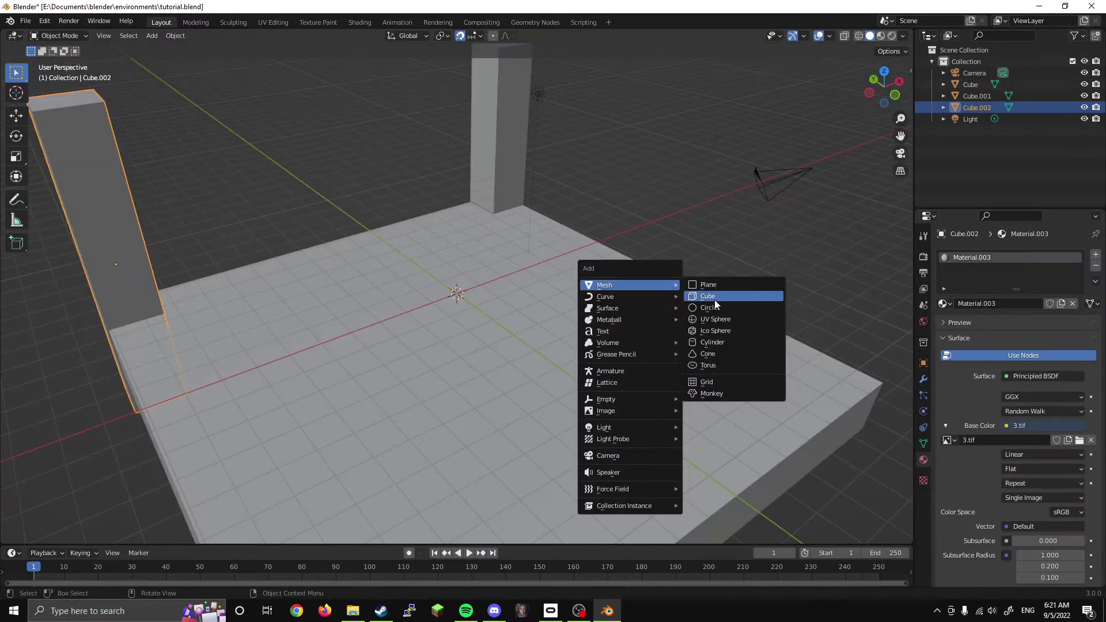
pyautogui.click(721, 283)
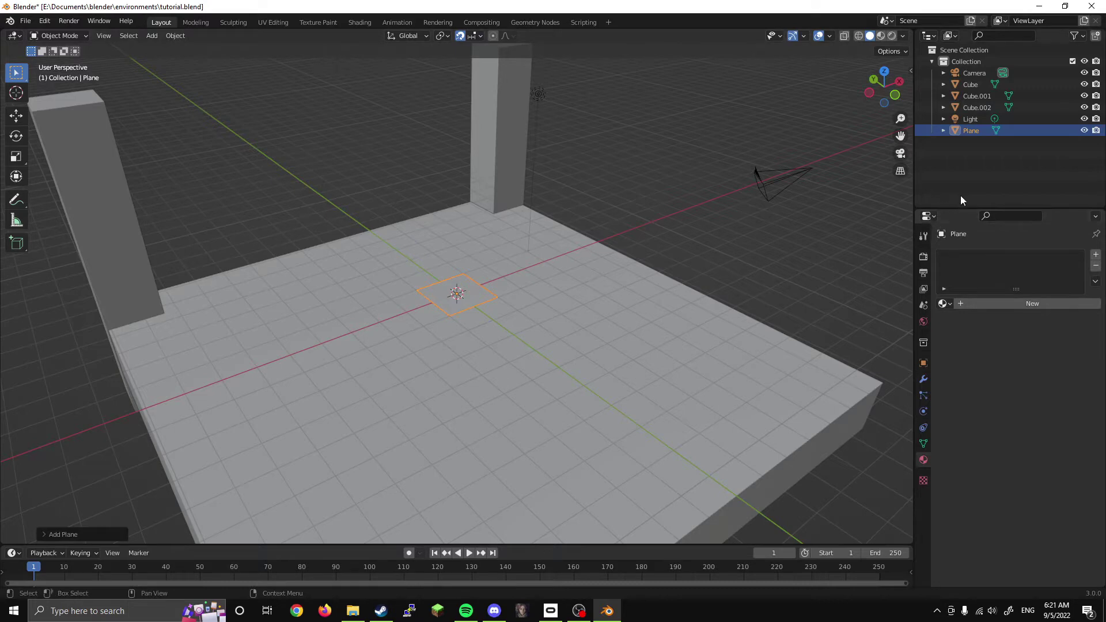
# Step: Rename the plane to Screen and set its Scale X and Y to 16
pyautogui.doubleClick(973, 132)
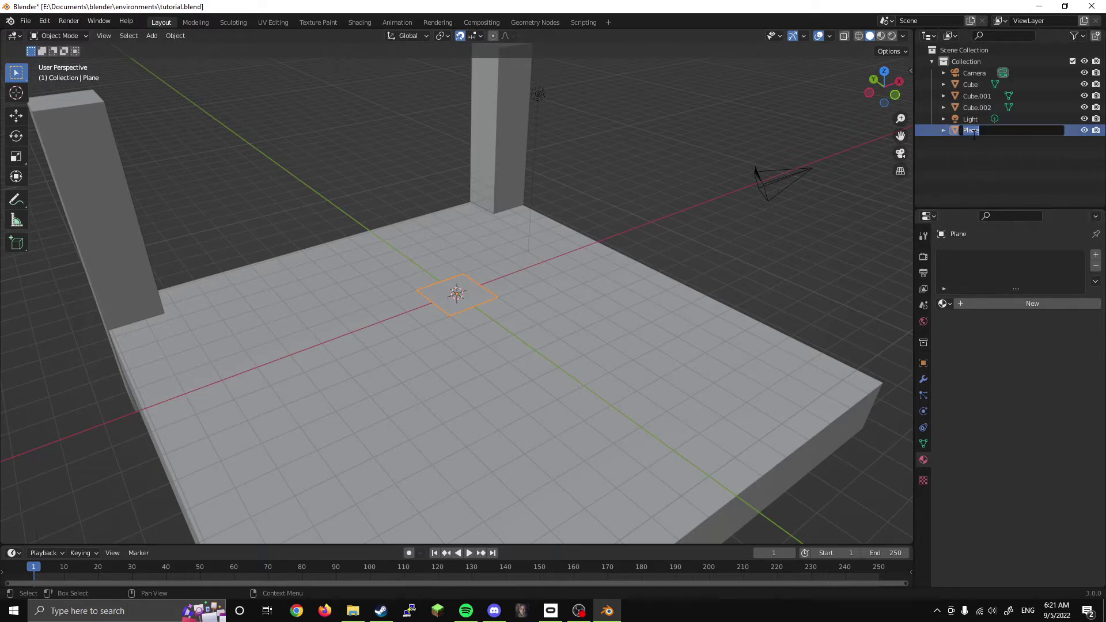
pyautogui.write('Screen')
pyautogui.press('Return')
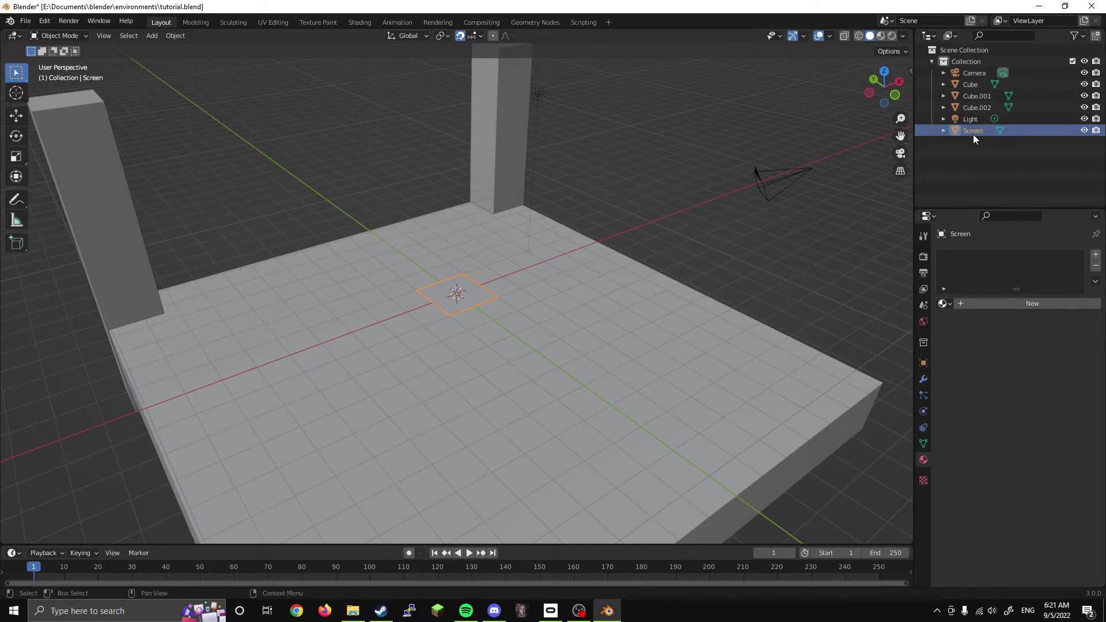
pyautogui.click(924, 362)
pyautogui.click(1035, 381)
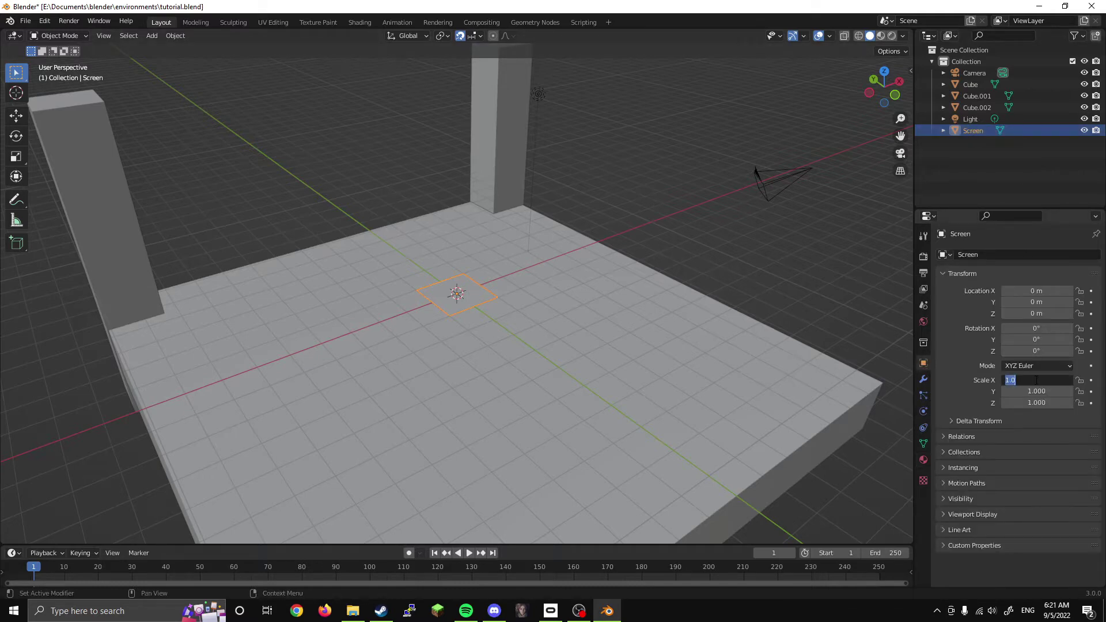
pyautogui.write('16')
pyautogui.press('Return')
pyautogui.click(1029, 391)
pyautogui.write('16')
pyautogui.press('Return')
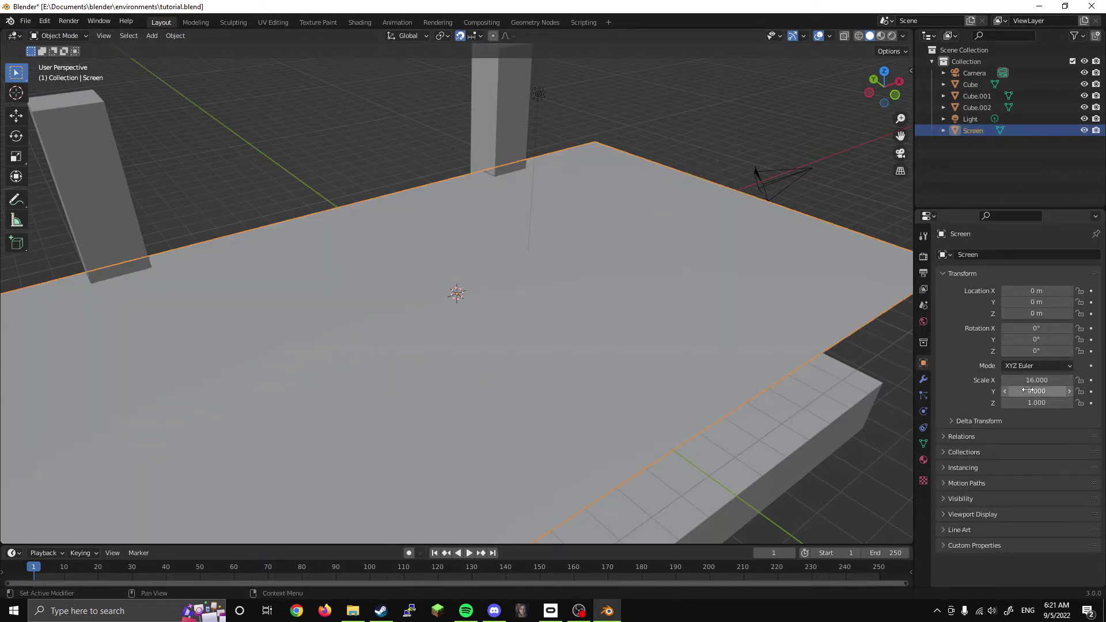
# Step: Shrink the Screen, rotate it 90° upright, and place it at Y 9 m, Z 2 m
pyautogui.scroll(-5, 520, 176)
pyautogui.press('KP_7')
pyautogui.press('s')
pyautogui.click(567, 236)
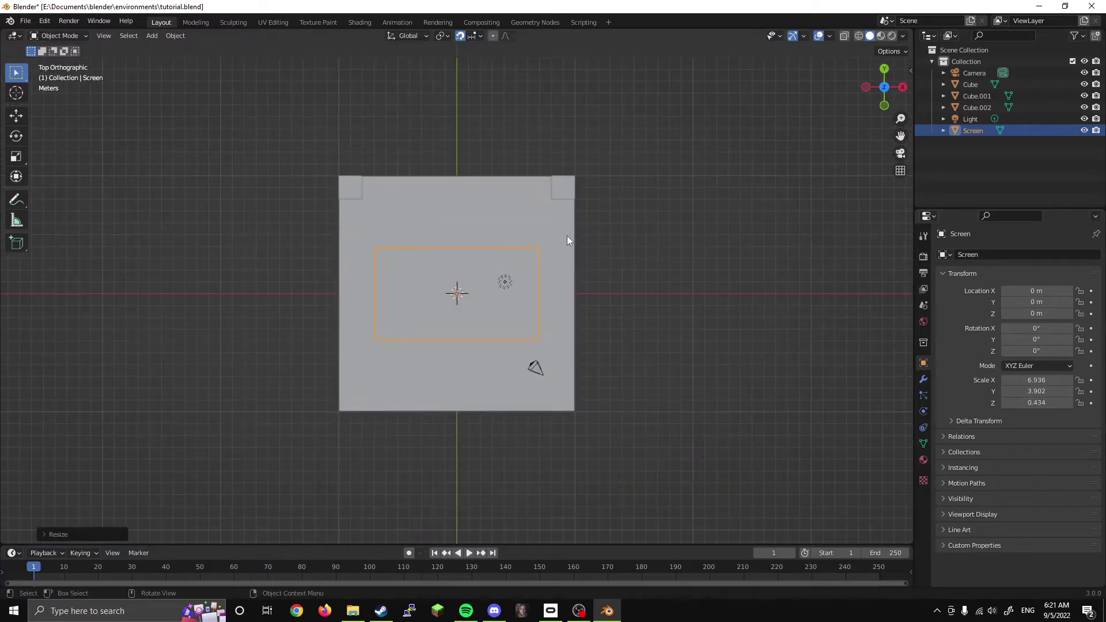
pyautogui.press('g')
pyautogui.click(567, 143)
pyautogui.press('KP_3')
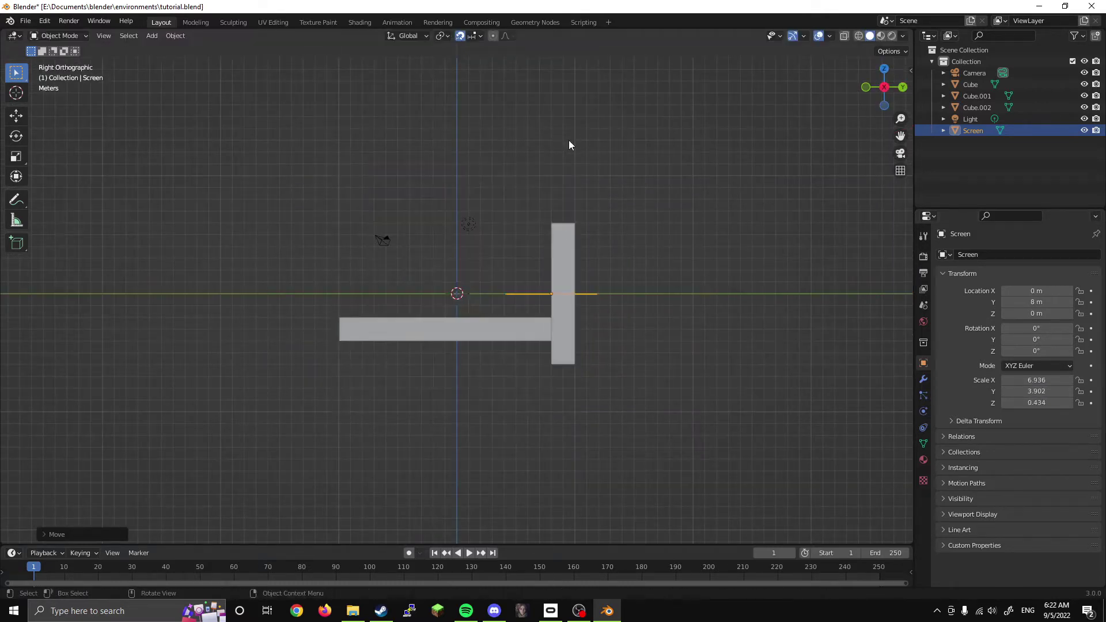
pyautogui.write('r90')
pyautogui.press('Return')
pyautogui.press('g')
pyautogui.click(605, 174)
pyautogui.press('KP_1')
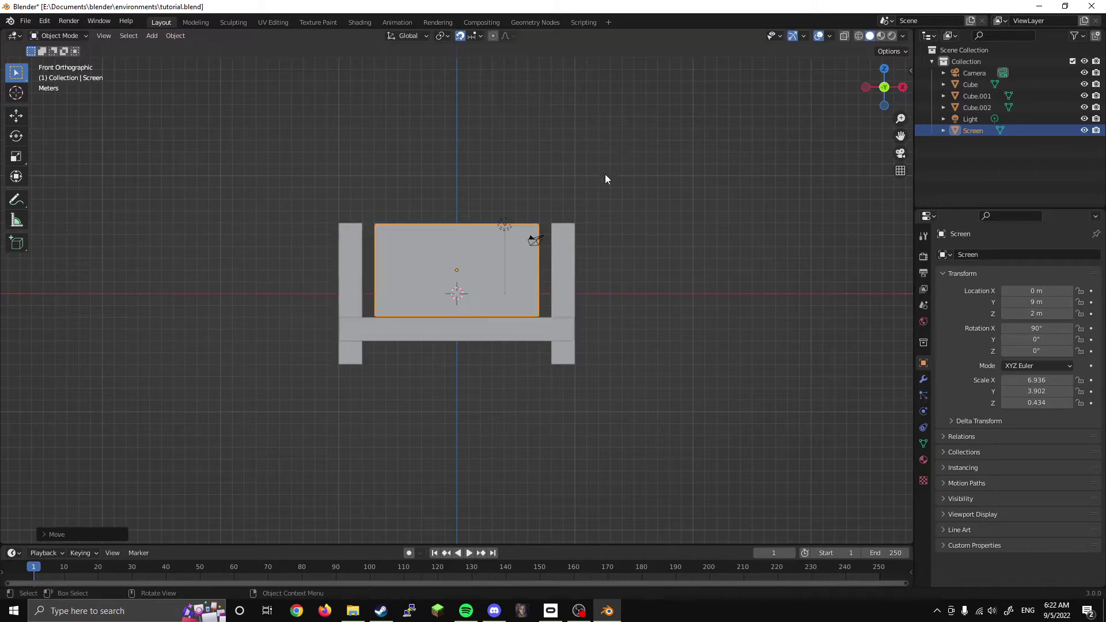
pyautogui.press('KP_7')
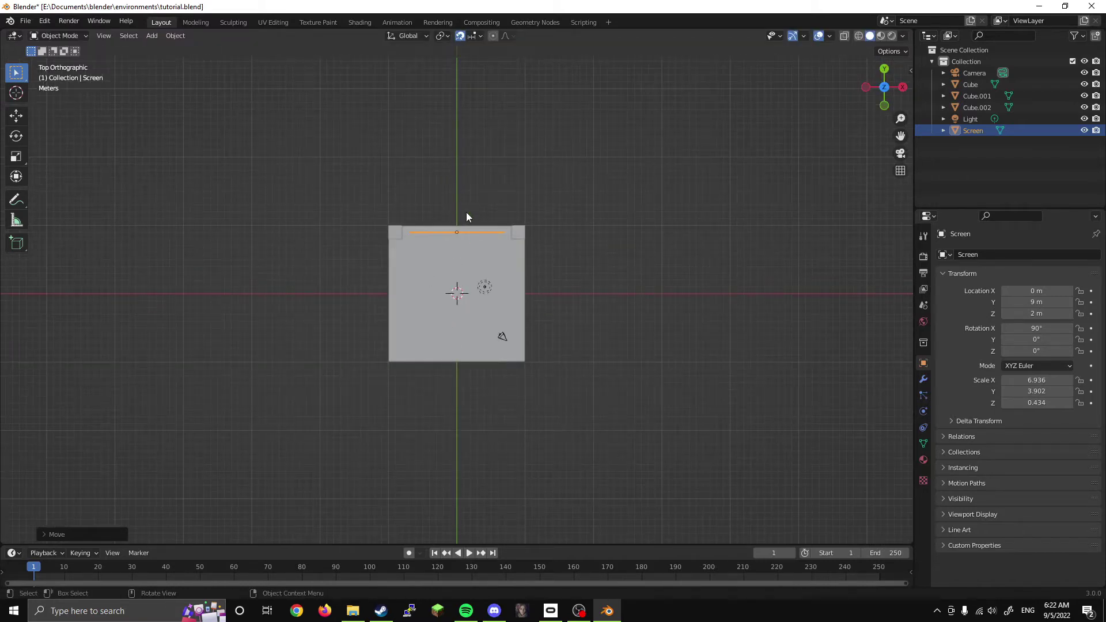
# Step: Change the scene's light into a spot light
pyautogui.moveTo(466, 203); pyautogui.dragTo(509, 263, button='middle')
pyautogui.click(545, 188)
pyautogui.moveTo(545, 188); pyautogui.dragTo(528, 213, button='middle')
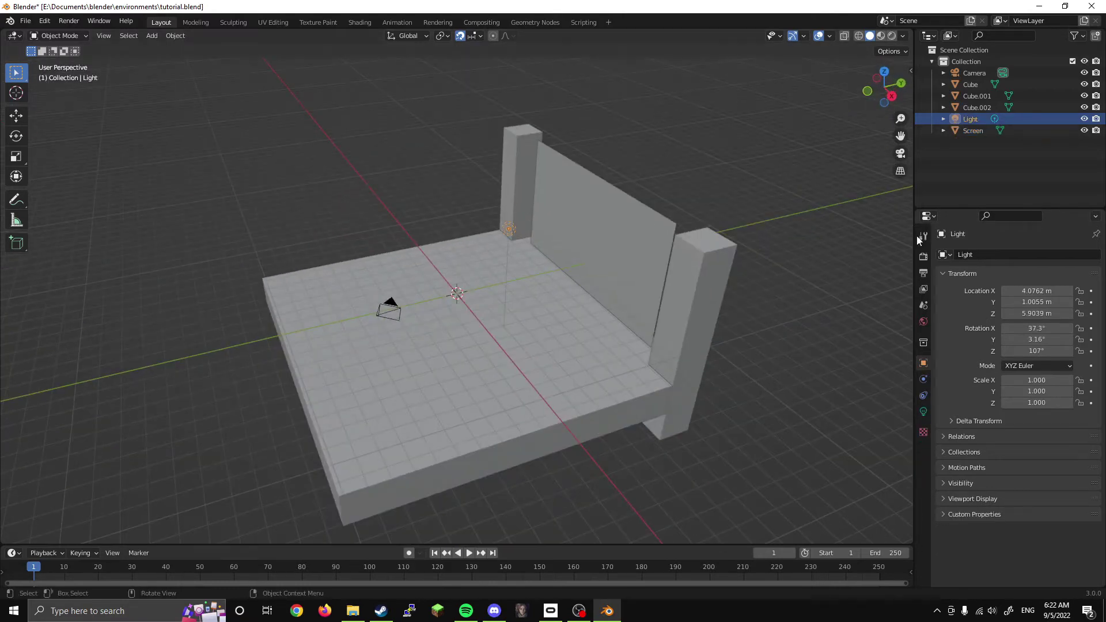
pyautogui.click(923, 411)
pyautogui.click(1039, 306)
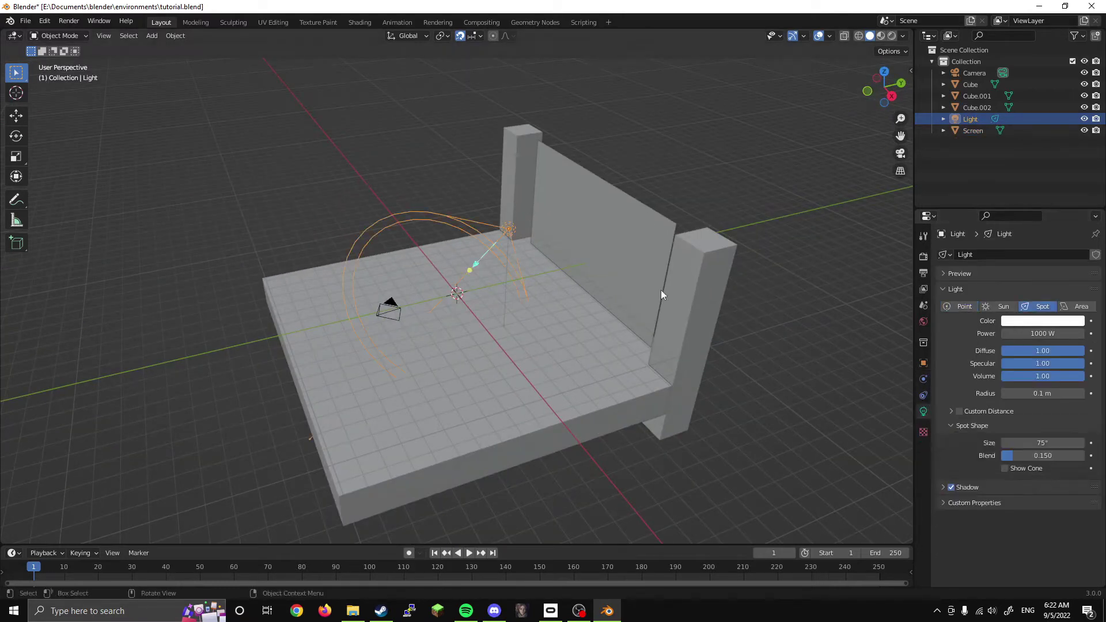
# Step: Duplicate the spot light, angle the copy, and move it to the room's other side
pyautogui.moveTo(661, 289); pyautogui.dragTo(490, 271, button='middle')
pyautogui.hotkey('shift', 'd')
pyautogui.press('r')
pyautogui.click(490, 271)
pyautogui.press('KP_1')
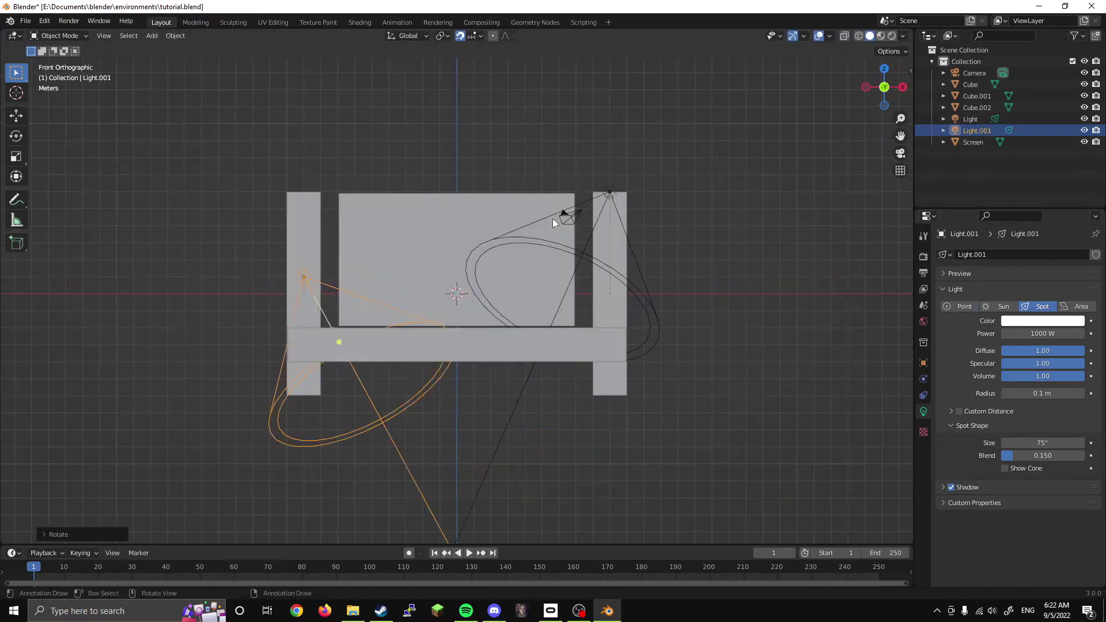
pyautogui.press('g')
pyautogui.click(558, 140)
pyautogui.moveTo(558, 140); pyautogui.dragTo(662, 345, button='middle')
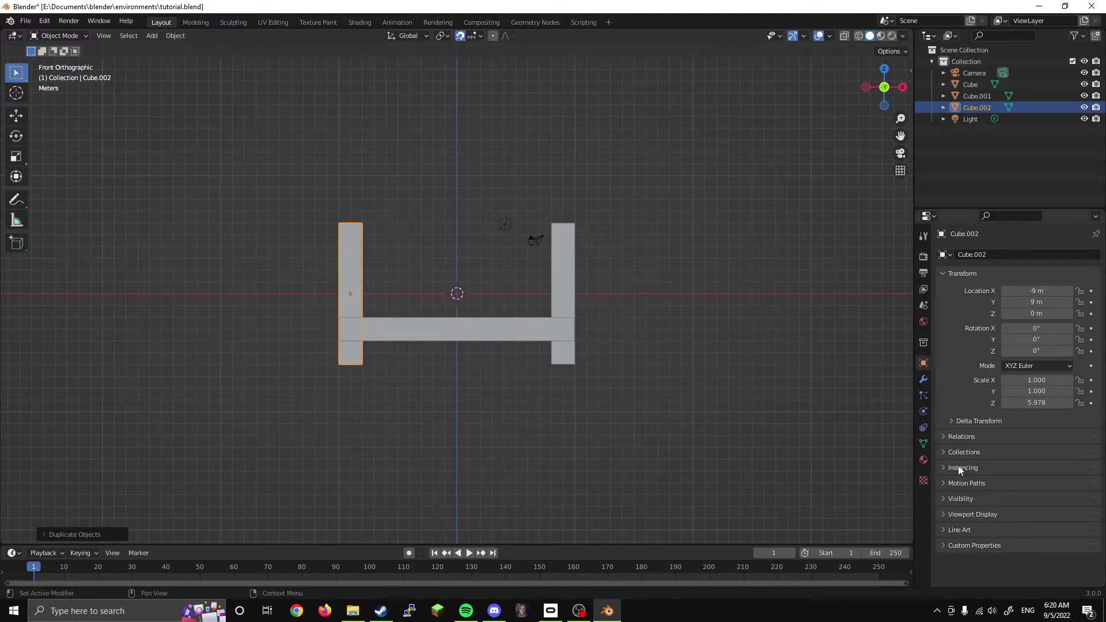
# Step: Give the floor a new material with an Image Texture feeding its Base Color
pyautogui.click(924, 460)
pyautogui.moveTo(692, 374); pyautogui.dragTo(611, 411, button='middle')
pyautogui.scroll(3, 558, 385)
pyautogui.click(558, 385)
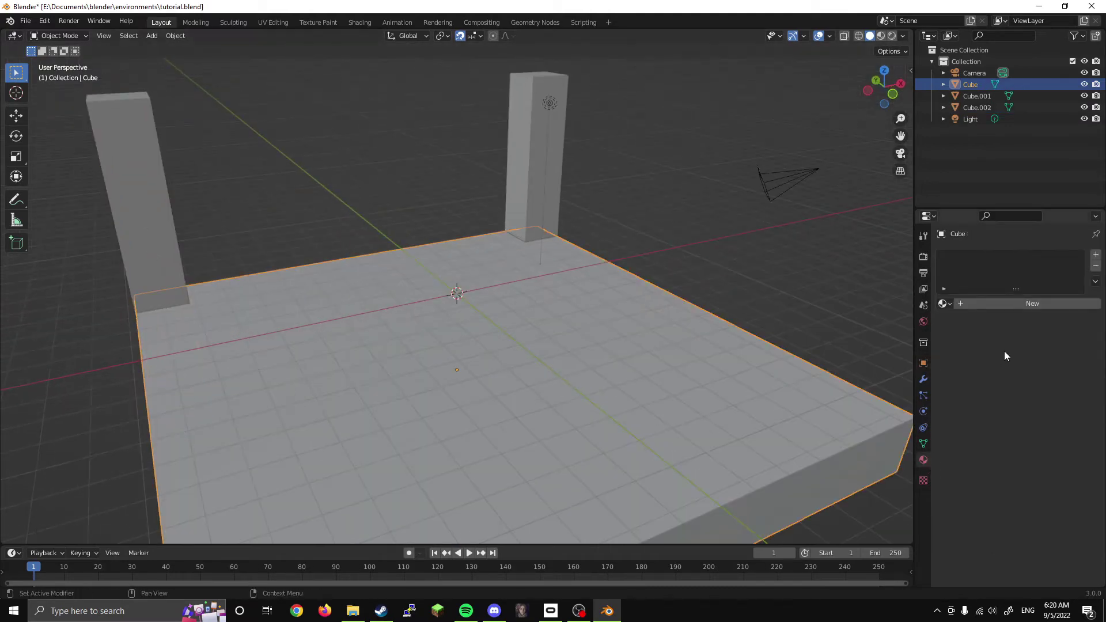
pyautogui.click(1000, 304)
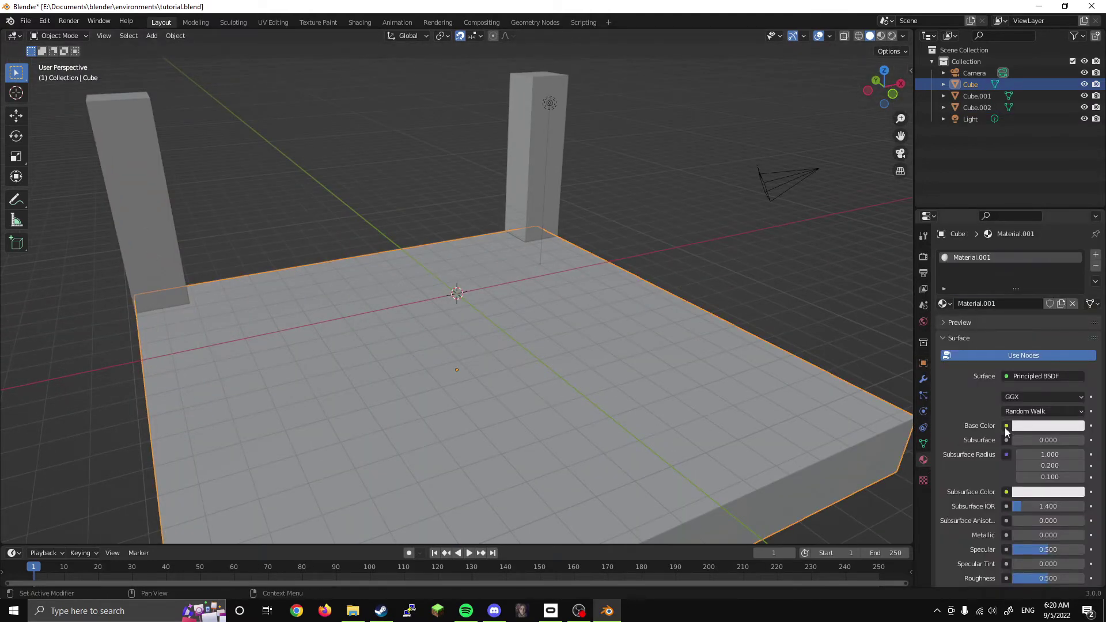
pyautogui.click(1006, 425)
pyautogui.click(794, 326)
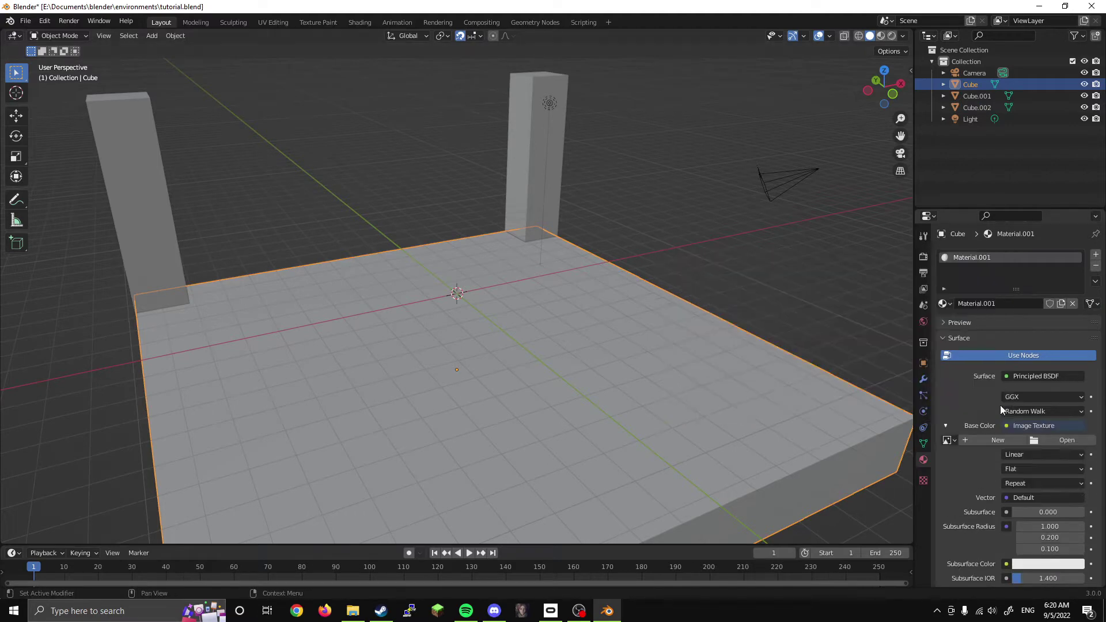
pyautogui.click(1056, 440)
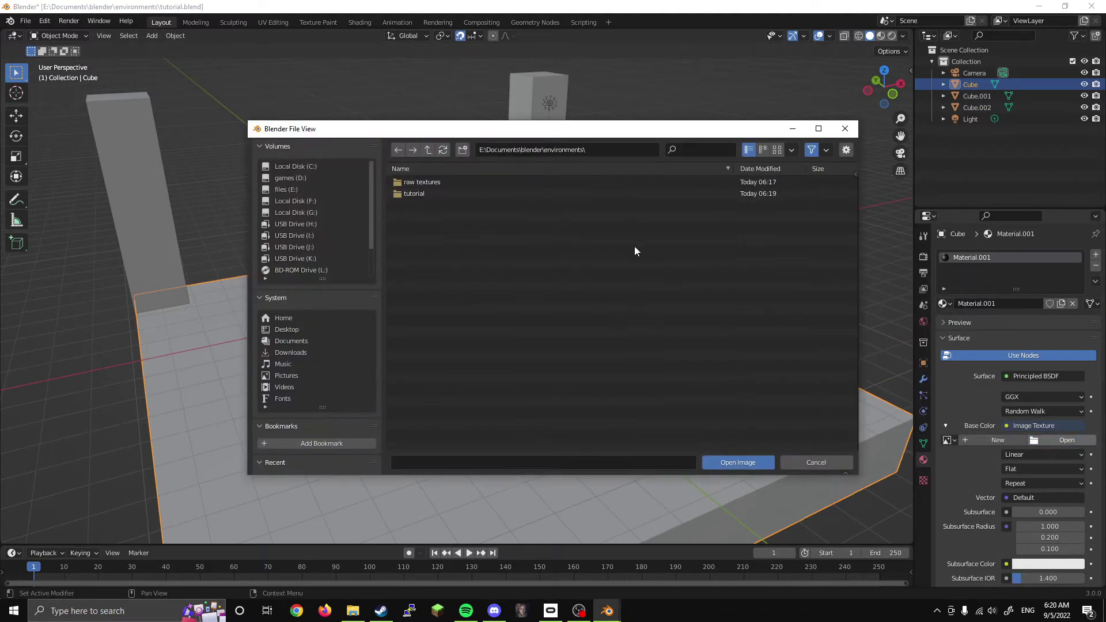
pyautogui.doubleClick(415, 182)
pyautogui.press('BackSpace')
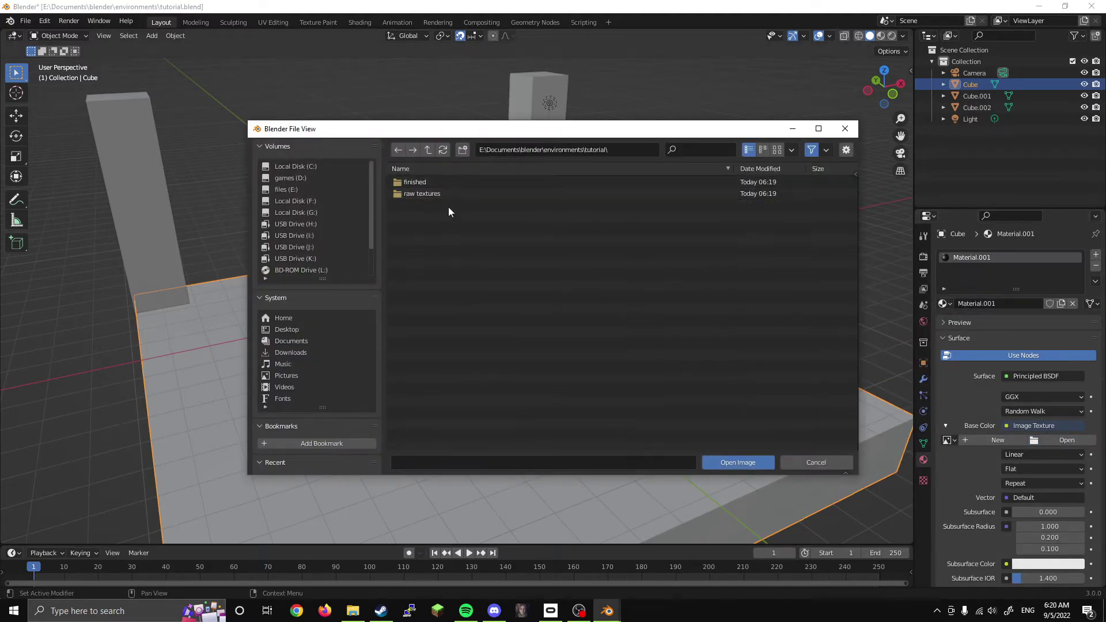
pyautogui.click(452, 183)
pyautogui.press('Escape')
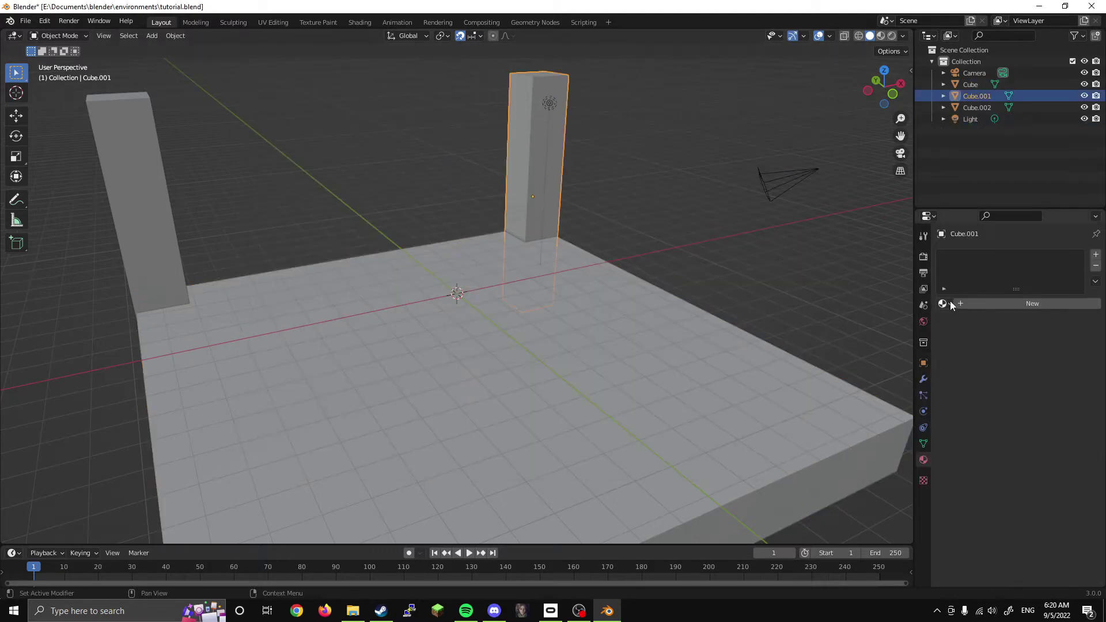
# Step: Add Image Texture materials to the pillars, loading 3.tif from raw textures for the left one
pyautogui.click(951, 303)
pyautogui.click(1006, 425)
pyautogui.click(814, 346)
pyautogui.click(1056, 440)
pyautogui.doubleClick(421, 183)
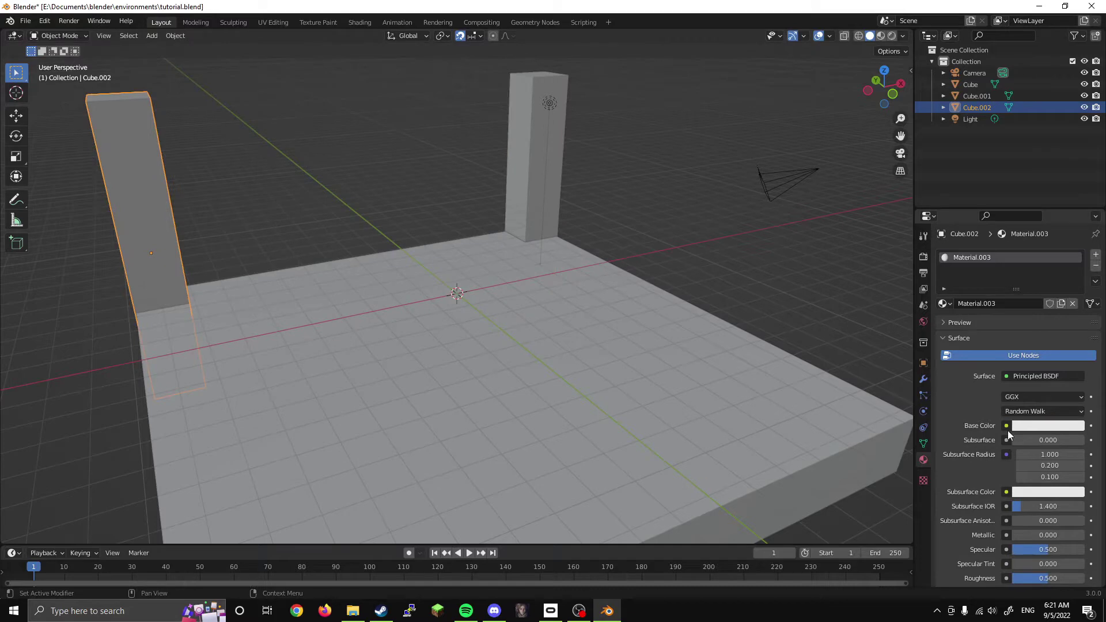
pyautogui.click(1006, 425)
pyautogui.click(815, 345)
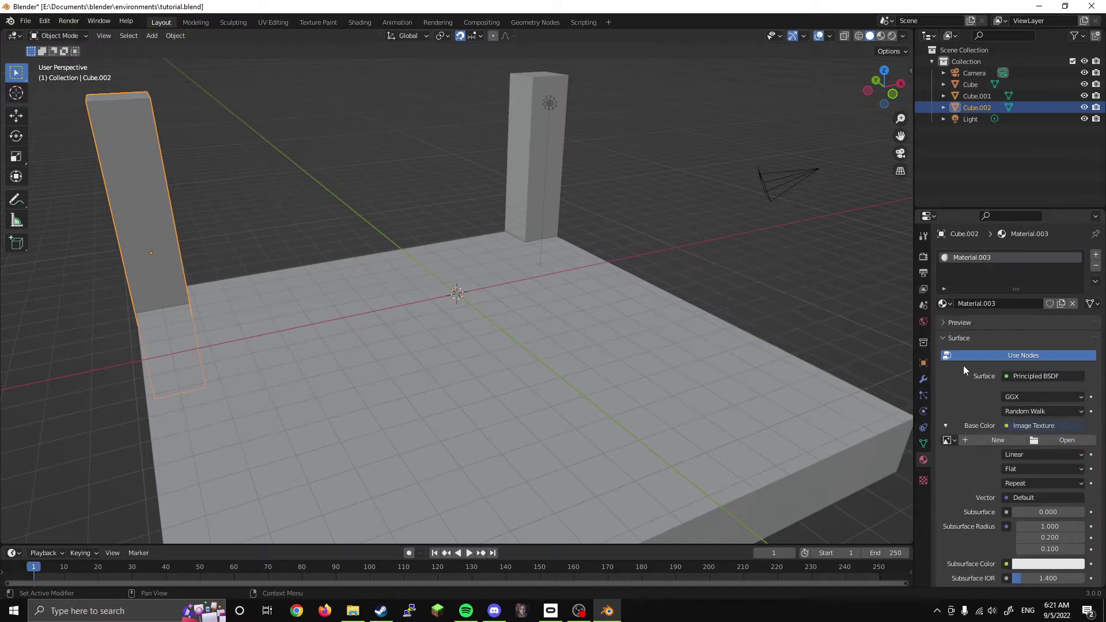
pyautogui.click(948, 439)
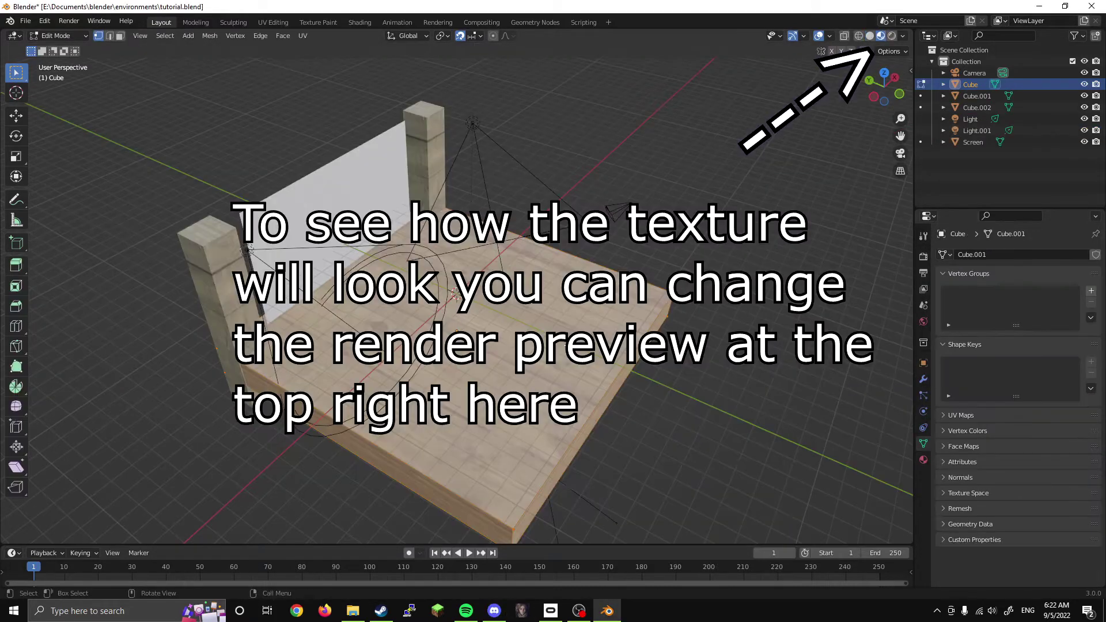
# Step: Smart UV Project the floor slab and the right pillar
pyautogui.press('u')
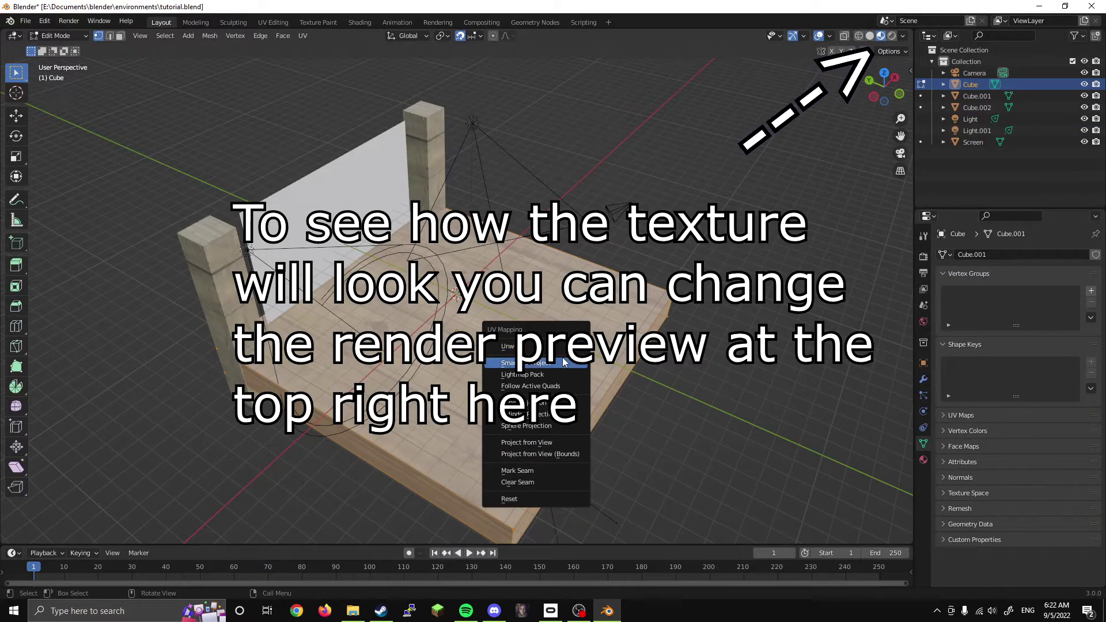
pyautogui.click(564, 362)
pyautogui.click(561, 453)
pyautogui.press('Tab')
pyautogui.click(423, 133)
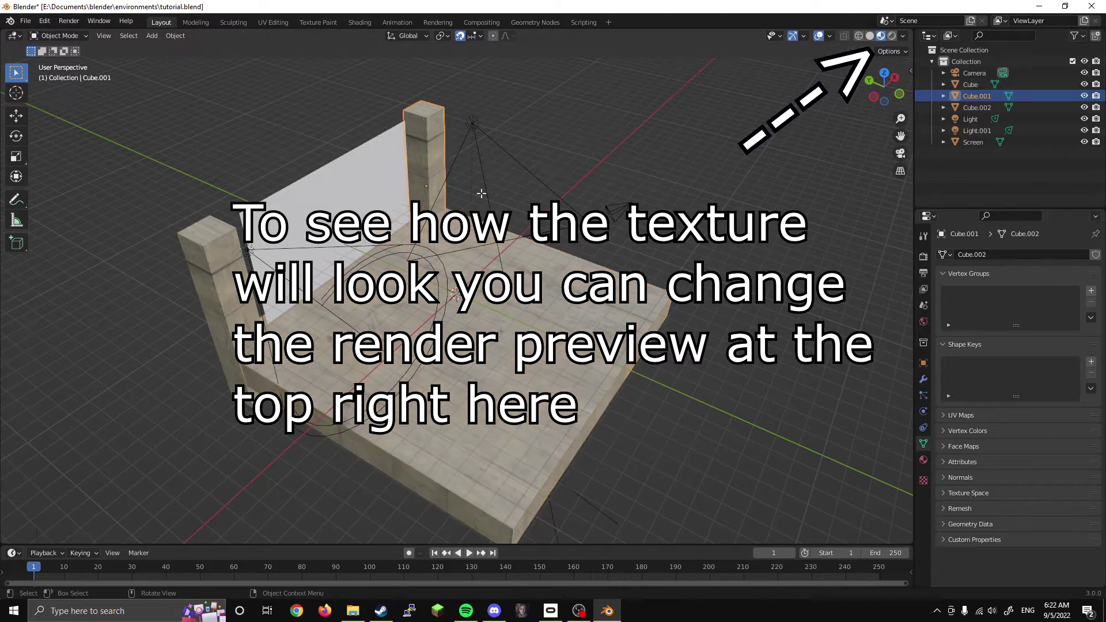
pyautogui.press('Tab')
pyautogui.press('u')
pyautogui.click(499, 217)
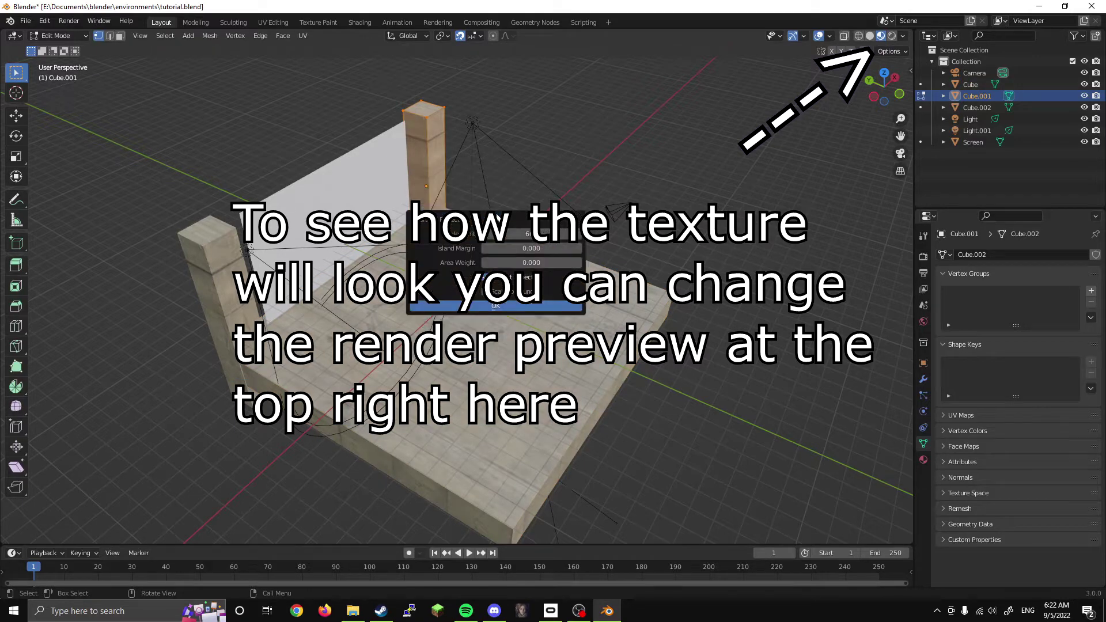
pyautogui.click(525, 305)
pyautogui.press('Tab')
# Step: Smart UV Project the left pillar and return to Object Mode
pyautogui.click(240, 316)
pyautogui.press('Tab')
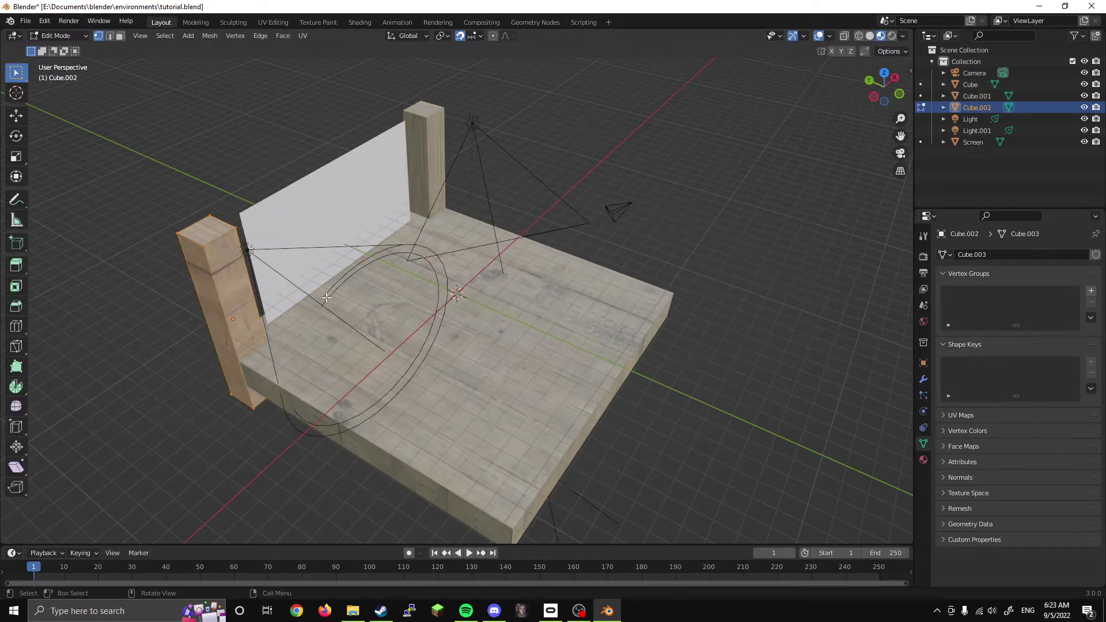
pyautogui.press('u')
pyautogui.click(326, 299)
pyautogui.click(398, 391)
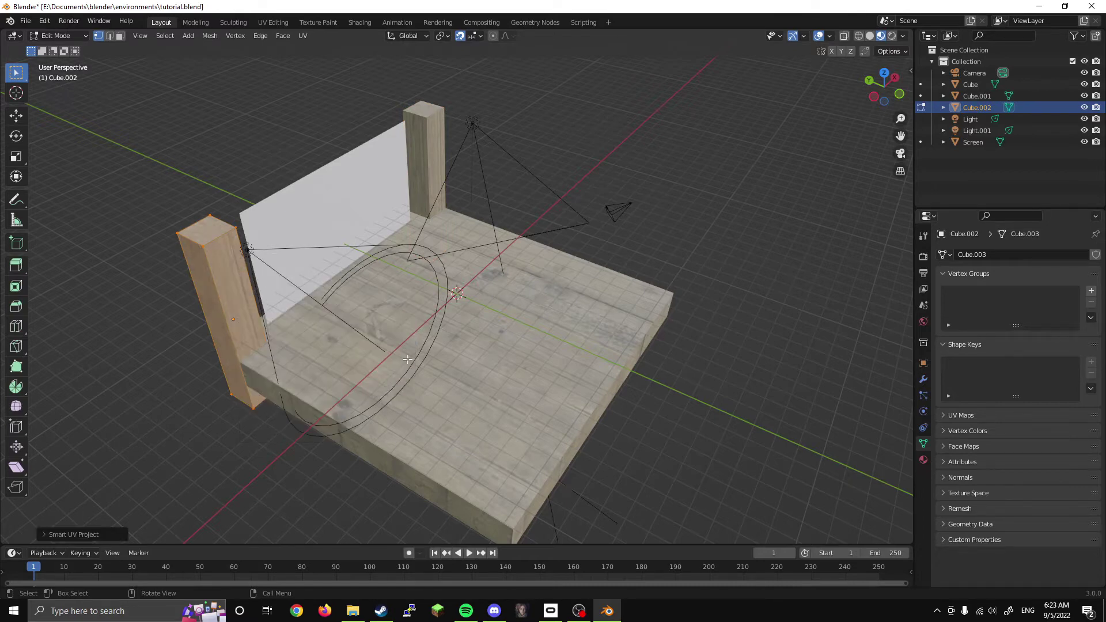
pyautogui.press('Tab')
pyautogui.scroll(2, 507, 340)
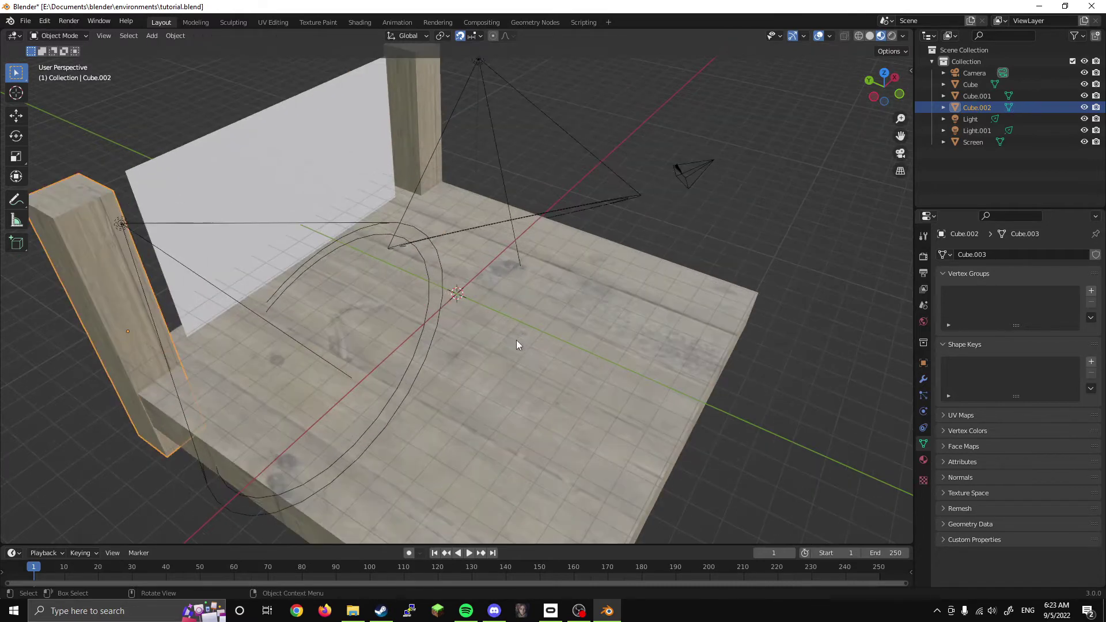
# Step: Set Unit Scale to 0.01 in the Scene properties Units panel
pyautogui.click(539, 331)
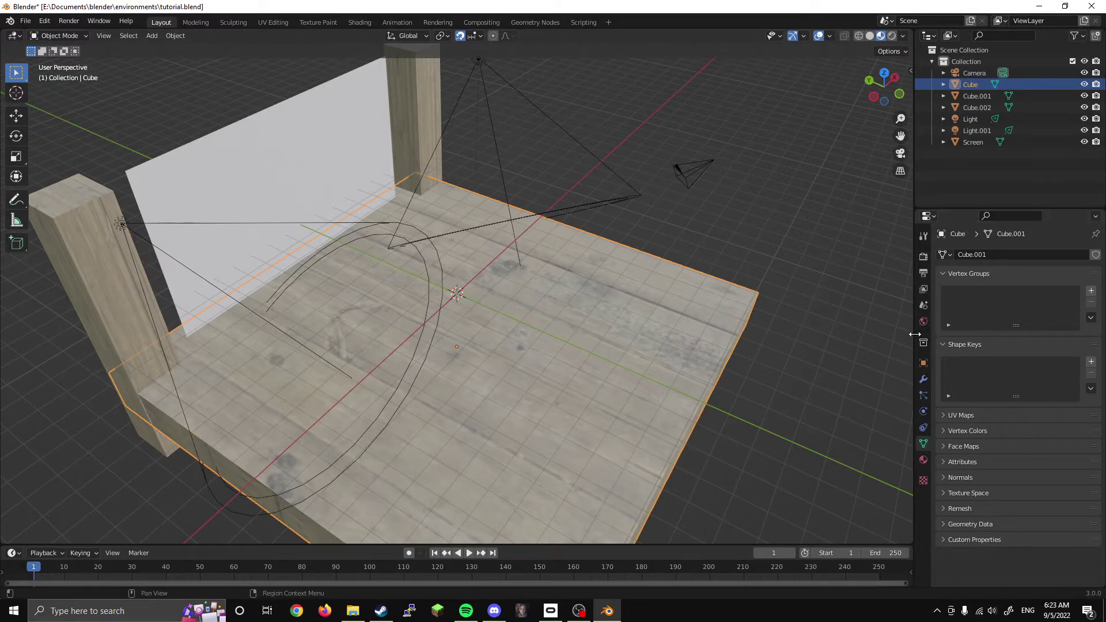
pyautogui.click(927, 307)
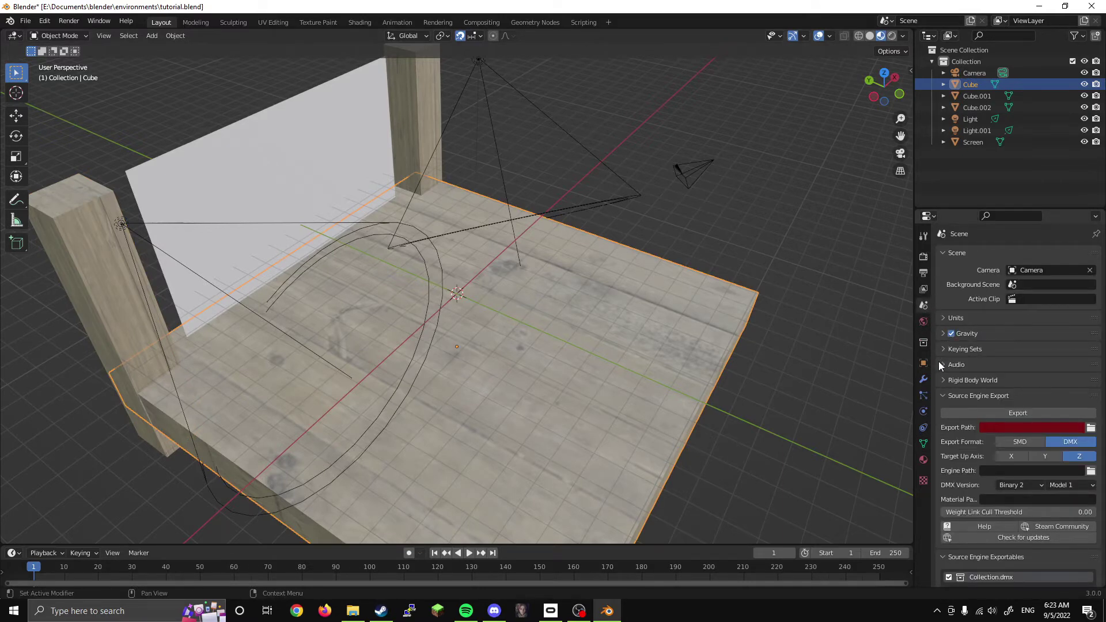
pyautogui.click(945, 318)
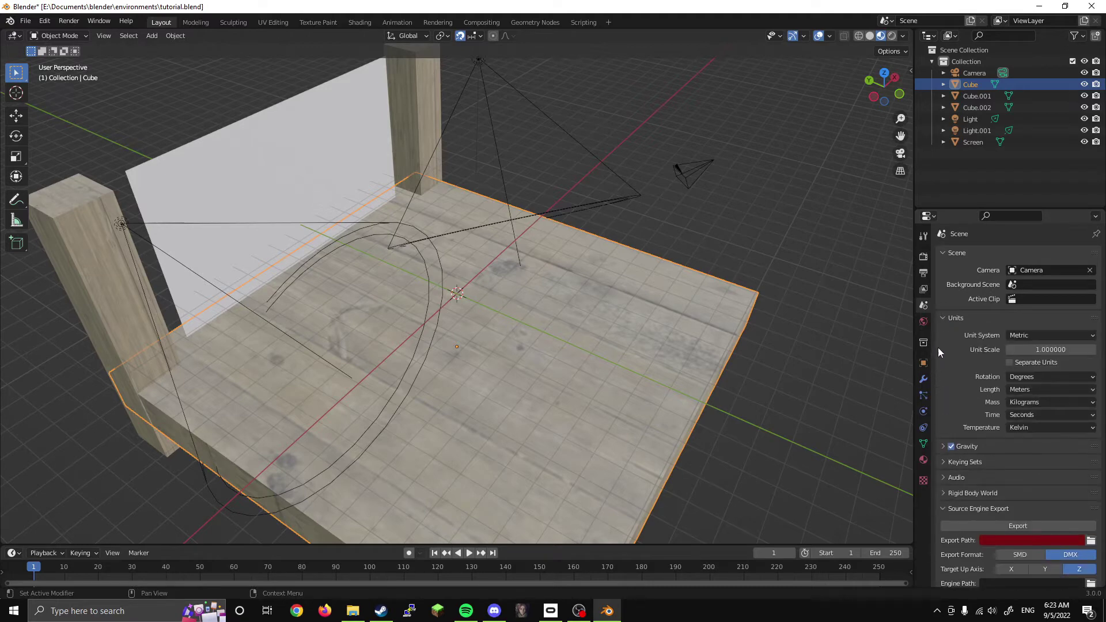
pyautogui.click(1046, 350)
pyautogui.click(983, 321)
pyautogui.click(1059, 350)
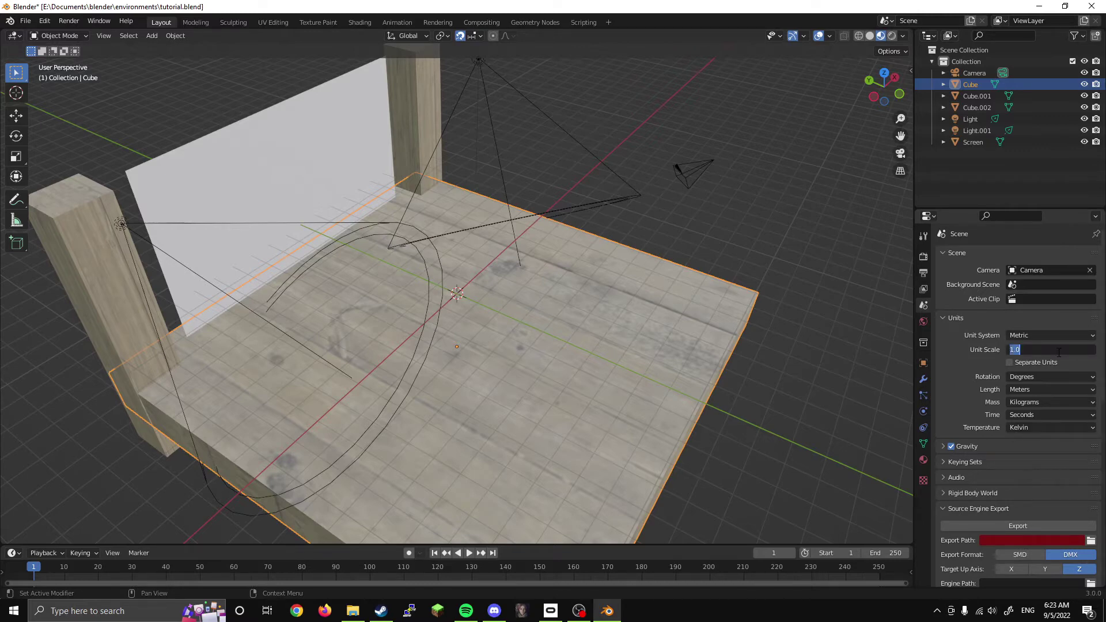
pyautogui.write('0.01')
pyautogui.press('Return')
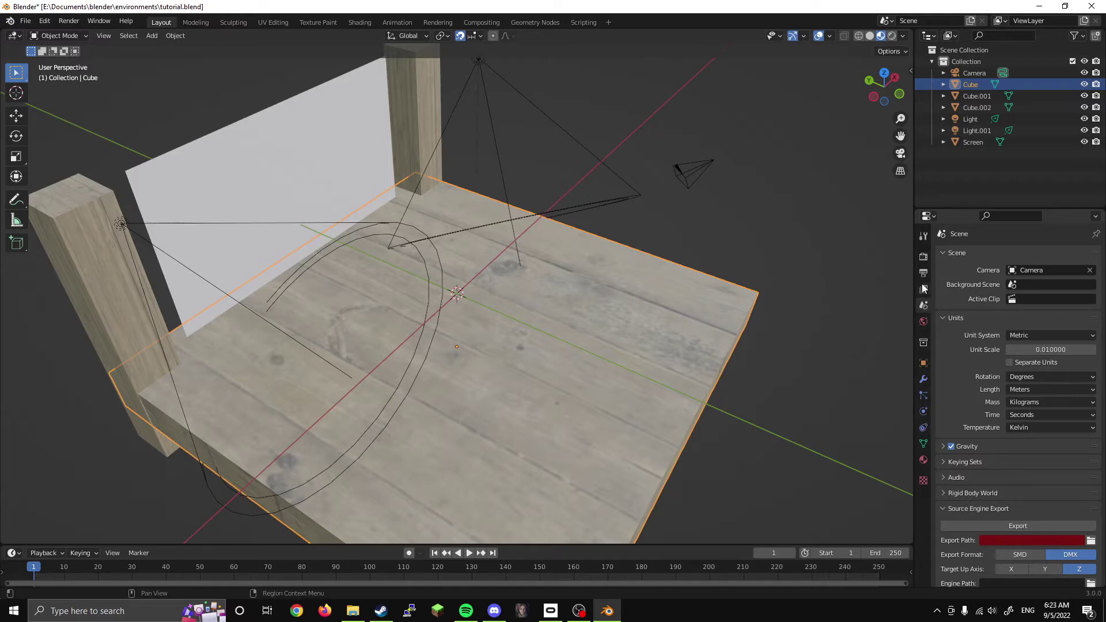
# Step: Switch the render engine to Cycles and expand the Bake settings
pyautogui.click(922, 262)
pyautogui.click(1029, 255)
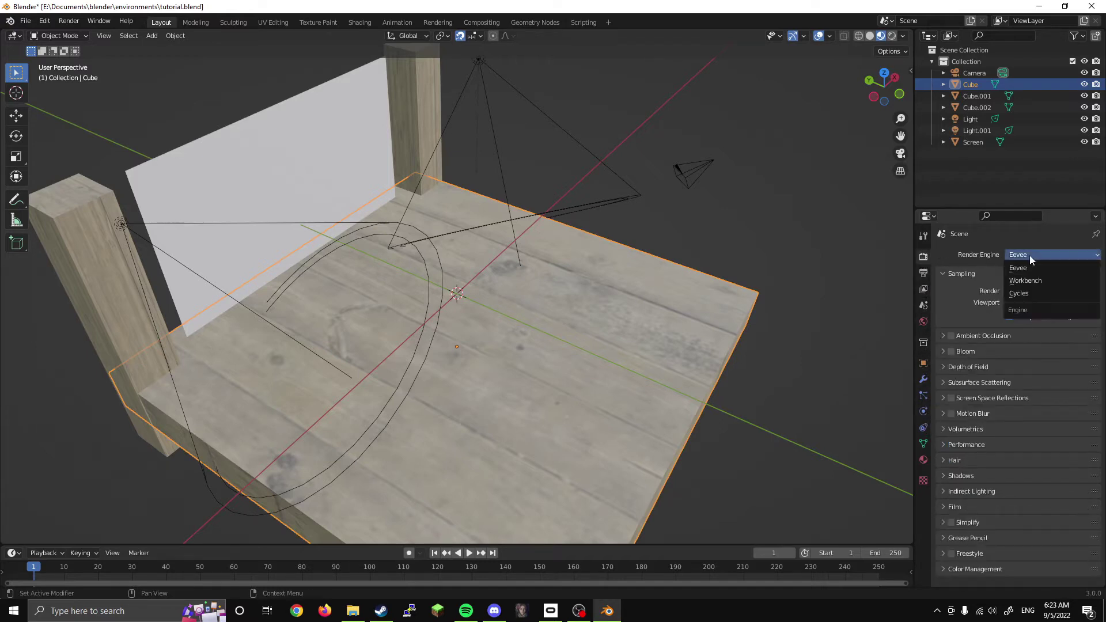
pyautogui.click(1029, 299)
pyautogui.scroll(-3, 1022, 401)
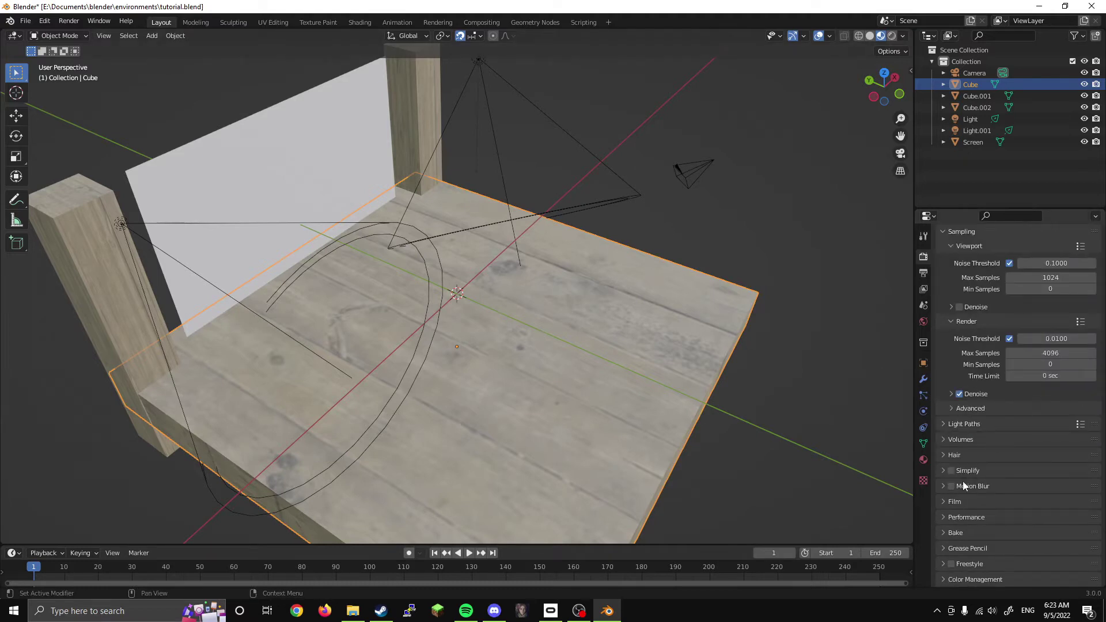
pyautogui.click(942, 533)
pyautogui.scroll(-8, 1022, 504)
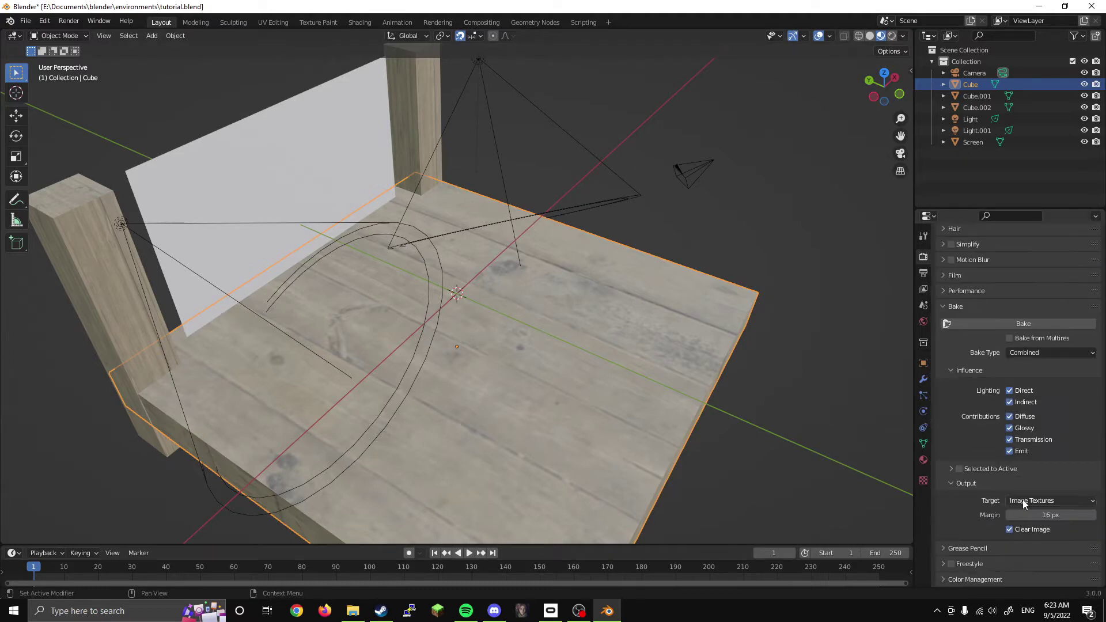
# Step: Bake lighting onto the floor, the back pillar and Cube.002, then view it in UV Editing
pyautogui.click(976, 322)
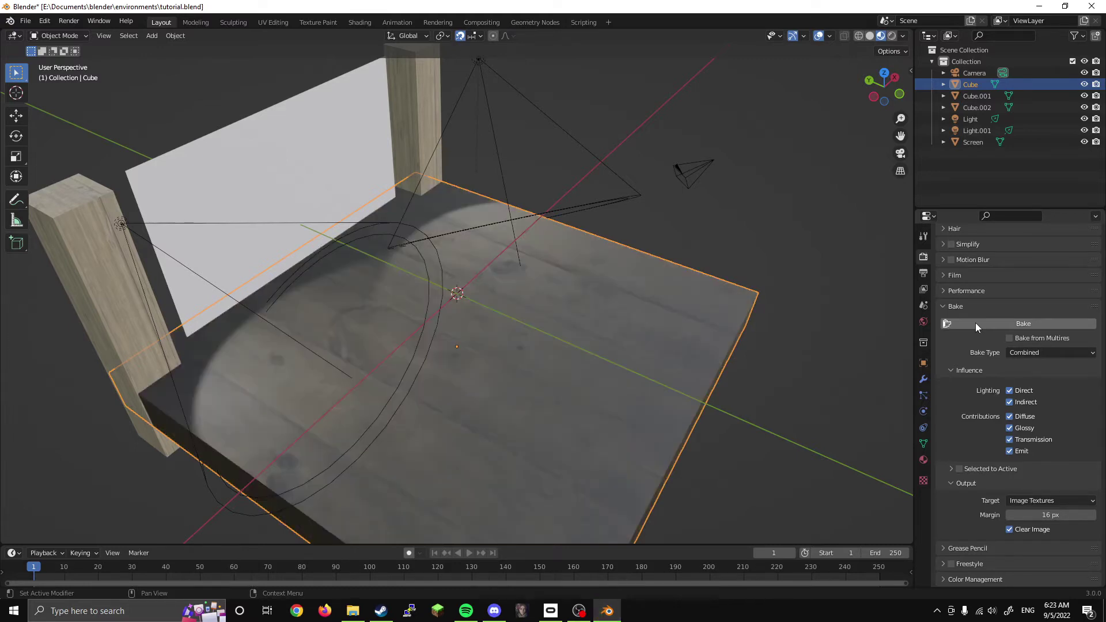
pyautogui.click(986, 324)
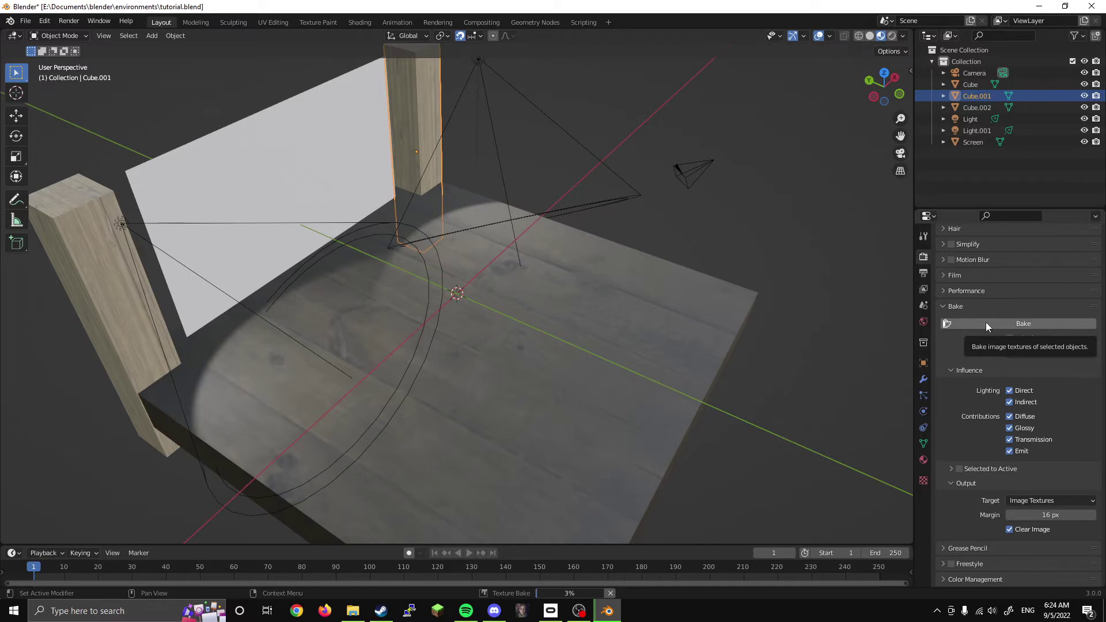
pyautogui.click(123, 341)
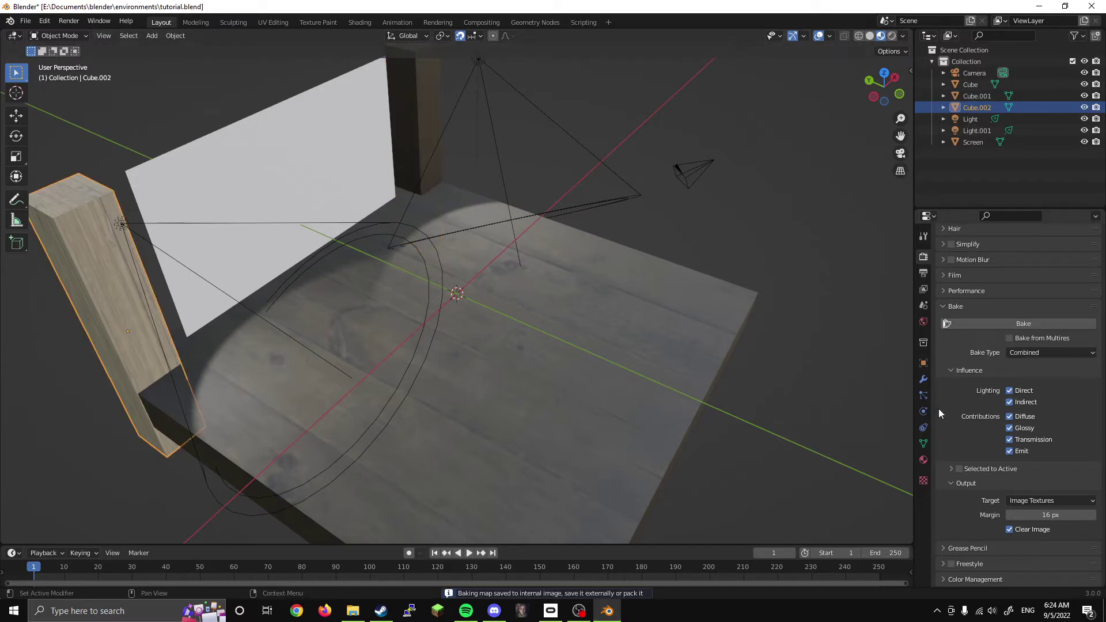
pyautogui.click(977, 321)
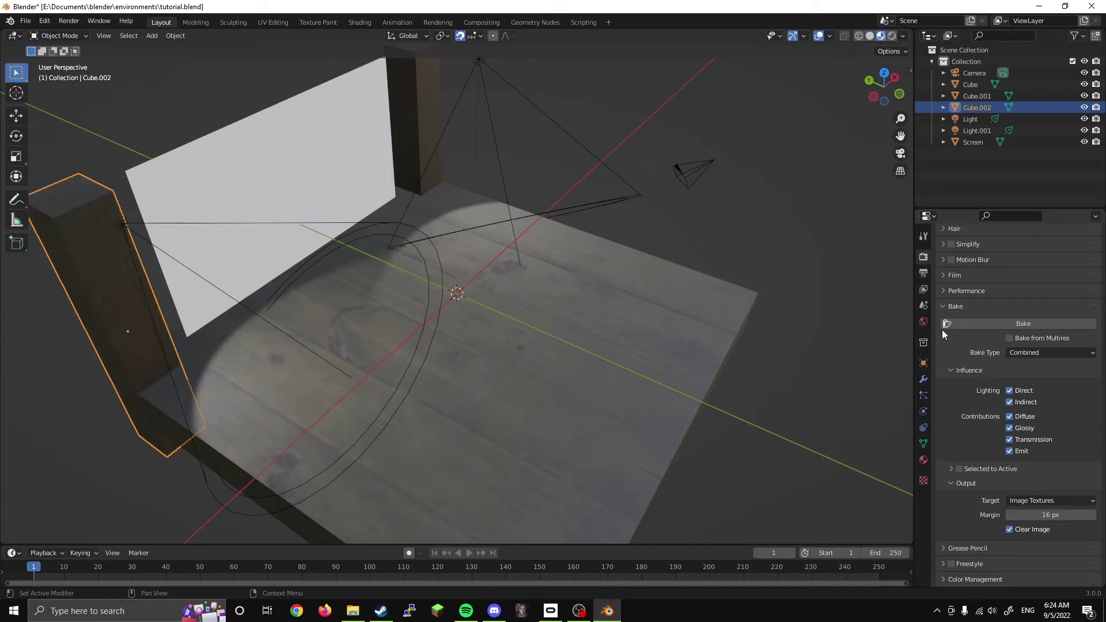
pyautogui.click(265, 23)
# Step: Save the baked images 3.tif, 2.tif and 1.tif from the UV editor
pyautogui.scroll(-5, 287, 203)
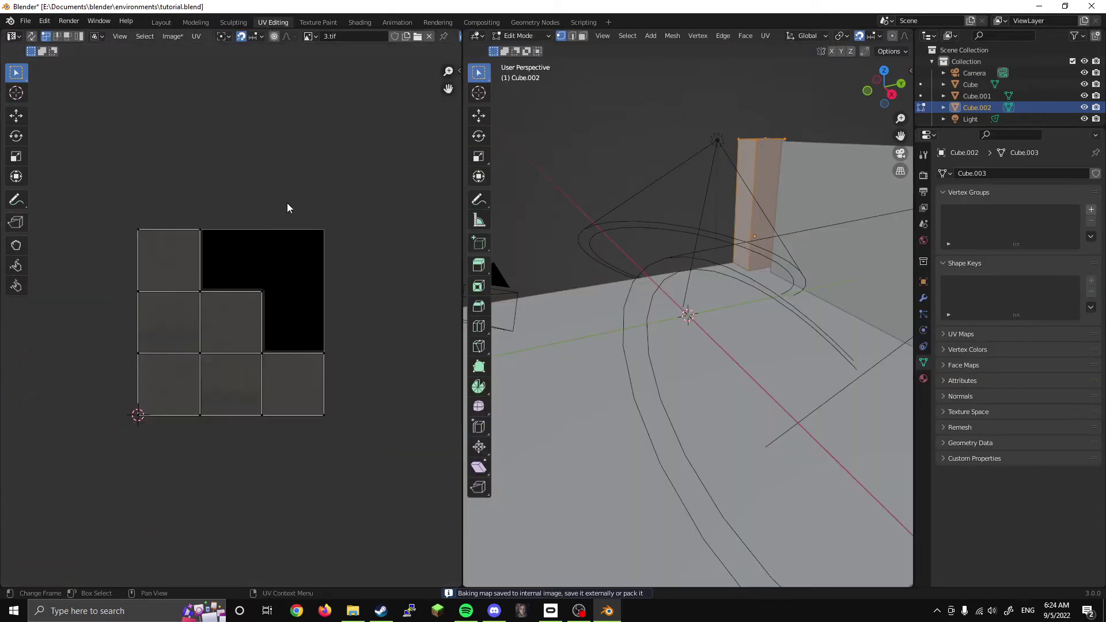
pyautogui.scroll(2, 276, 254)
pyautogui.click(173, 36)
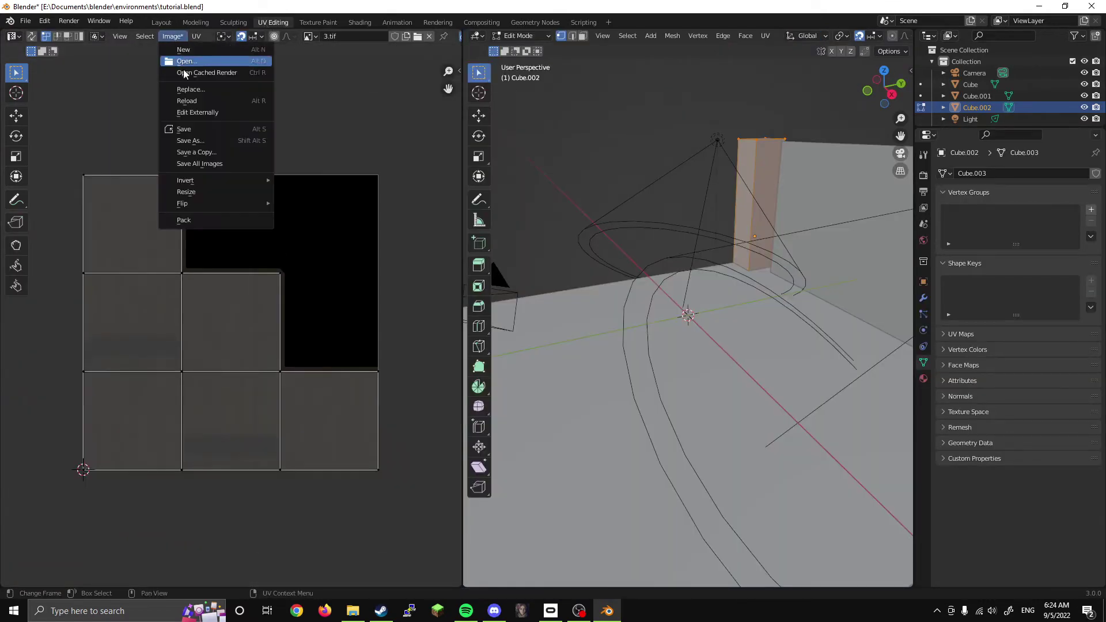
pyautogui.click(200, 130)
pyautogui.click(305, 36)
pyautogui.click(322, 64)
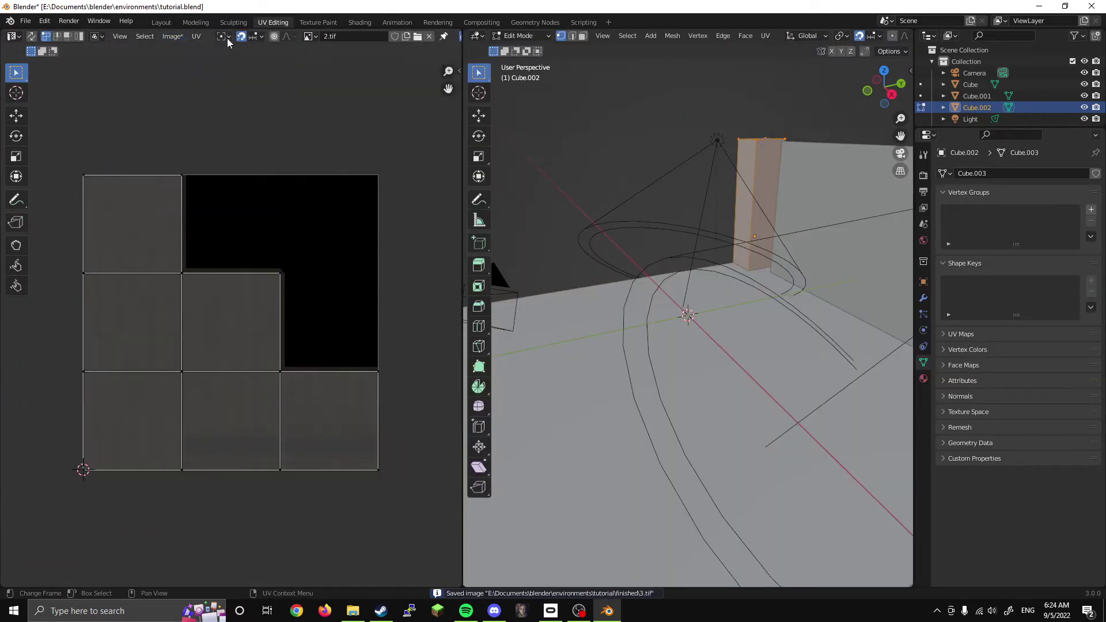
pyautogui.click(172, 36)
pyautogui.click(196, 128)
pyautogui.click(309, 36)
pyautogui.click(316, 54)
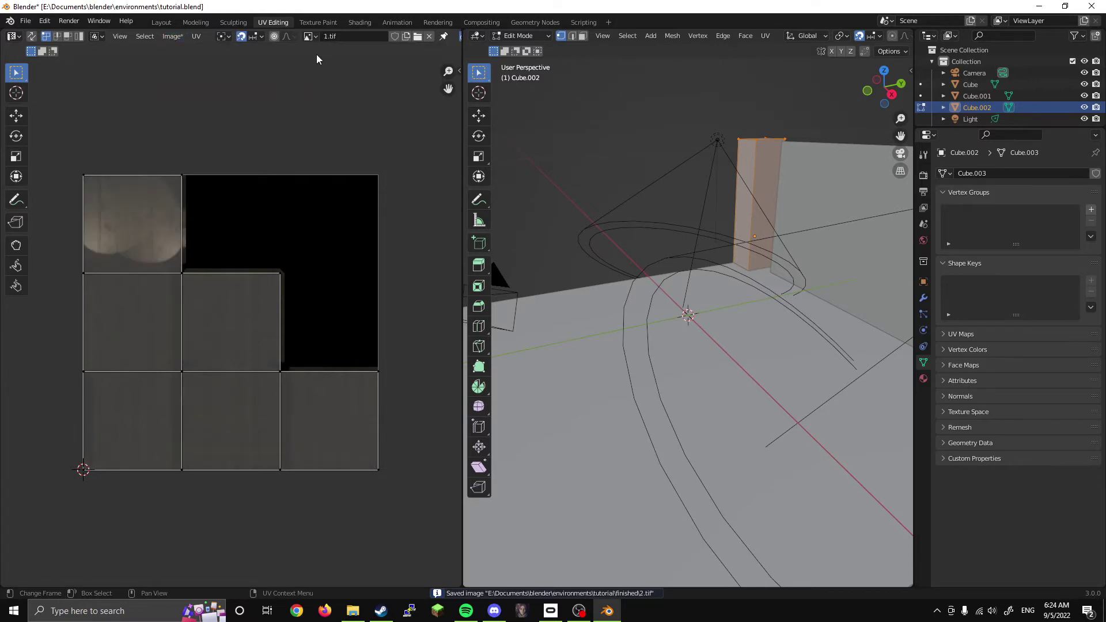
pyautogui.click(172, 37)
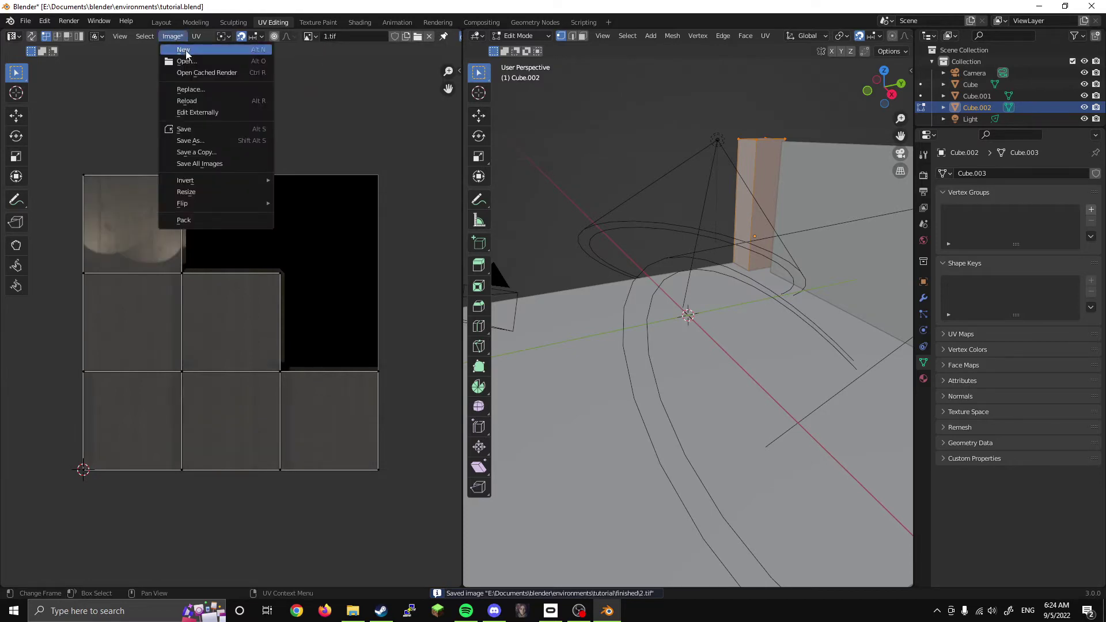
pyautogui.click(183, 128)
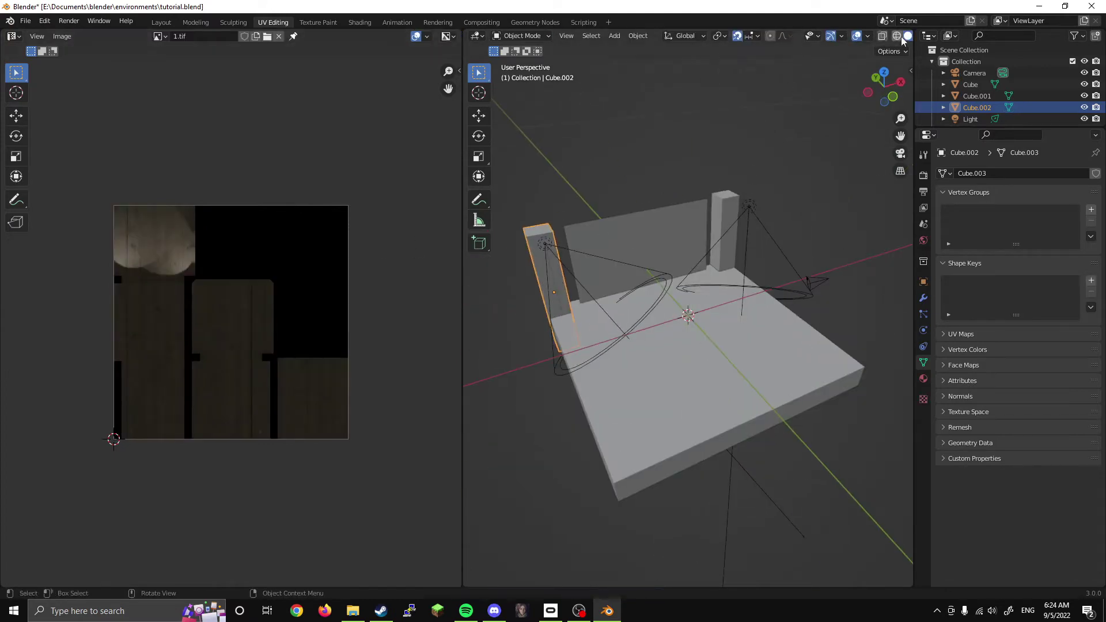
# Step: Switch the viewport to Material Preview, inspect the textured room, and save tutorial.blend
pyautogui.scroll(-2, 887, 37)
pyautogui.click(881, 36)
pyautogui.moveTo(858, 78); pyautogui.dragTo(661, 256)
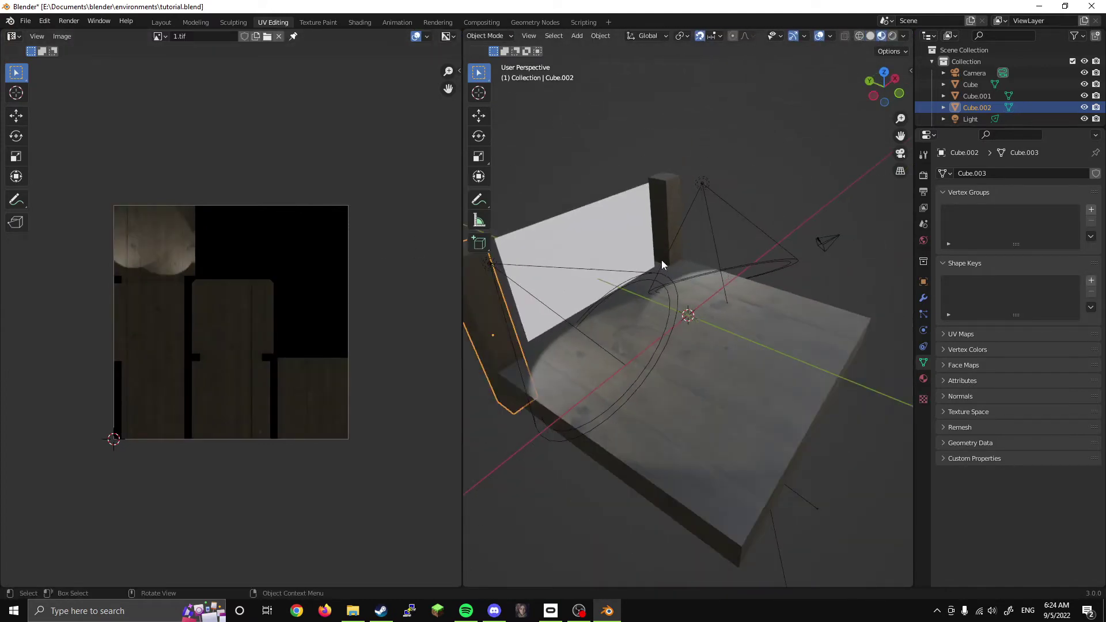
pyautogui.hotkey('ctrl', 's')
pyautogui.click(26, 20)
# Step: Export the scene as tutorial.fbx into tutorial\finished, save the blend file, and close Blender
pyautogui.moveTo(115, 196)
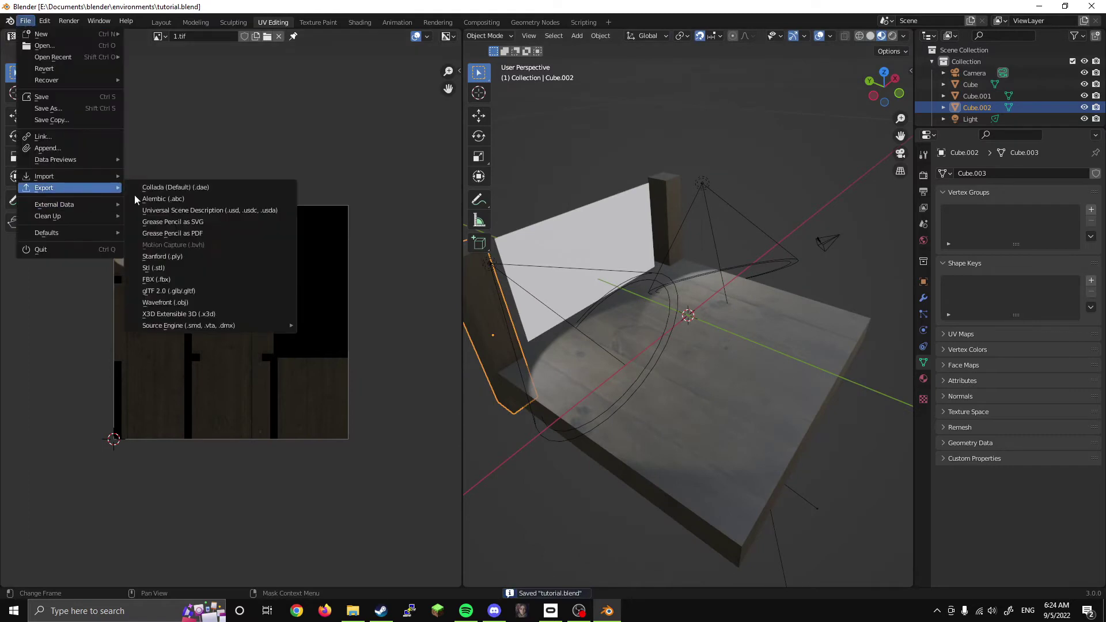
pyautogui.click(198, 282)
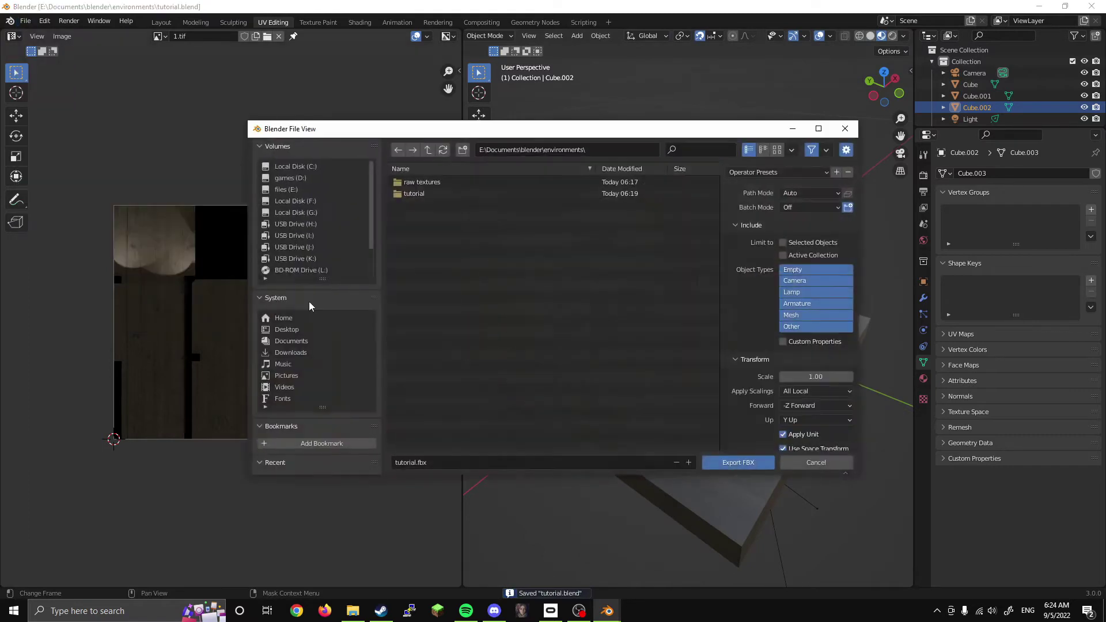
pyautogui.doubleClick(447, 195)
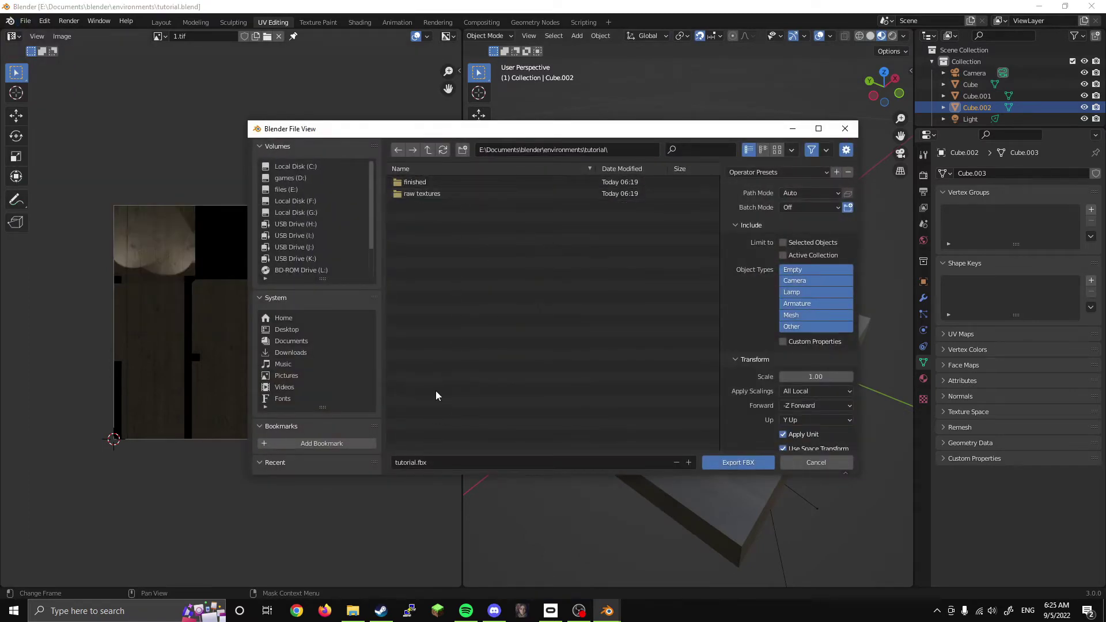
pyautogui.doubleClick(445, 183)
pyautogui.click(414, 462)
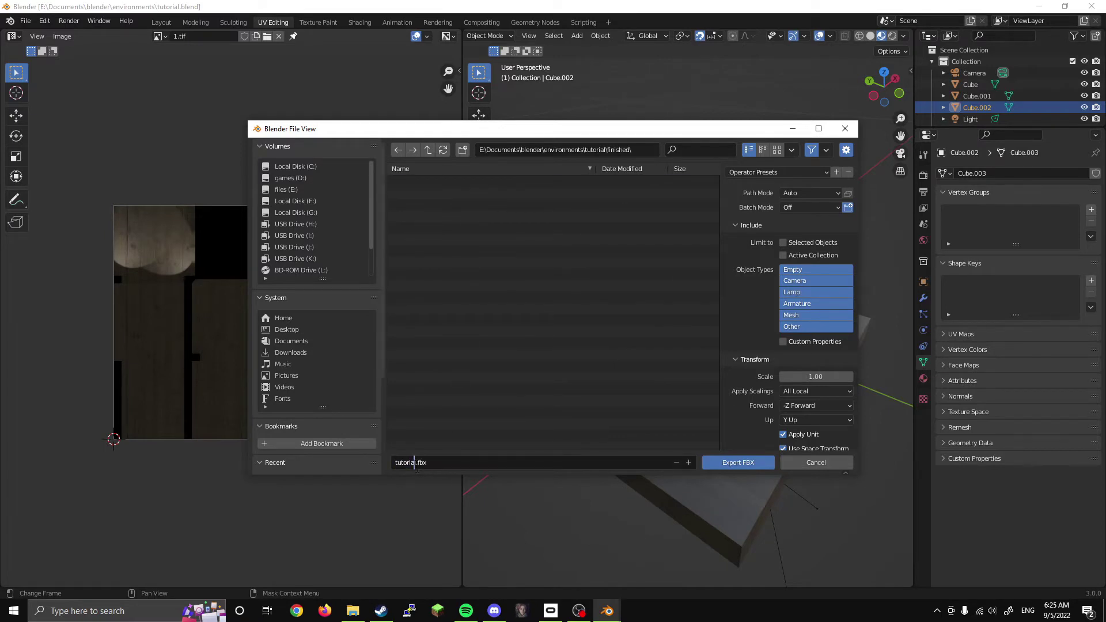
pyautogui.click(743, 465)
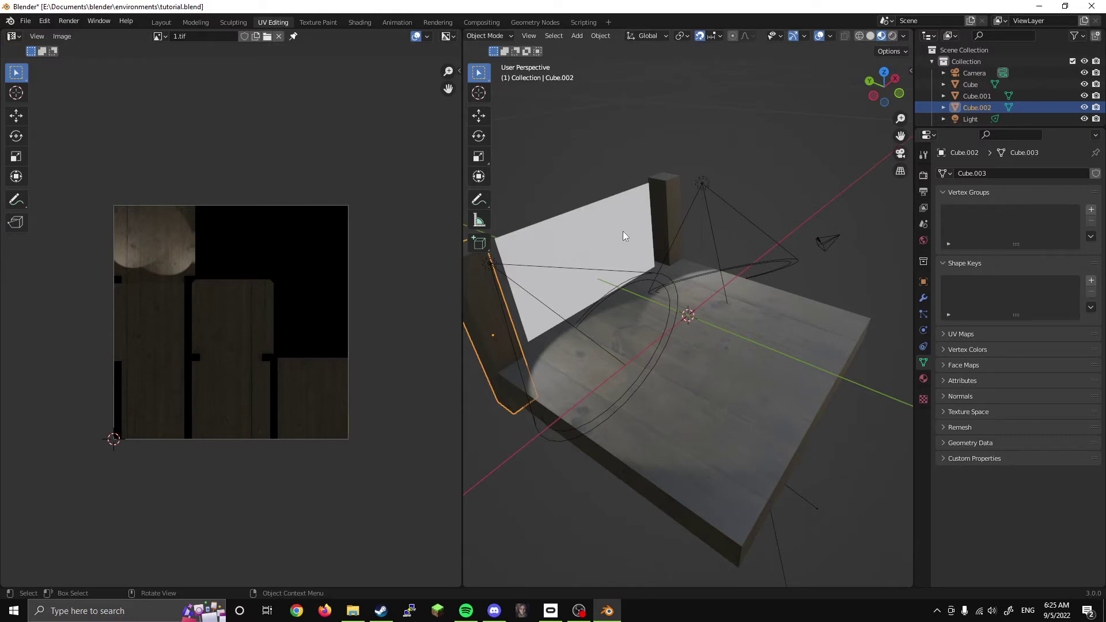
pyautogui.hotkey('ctrl', 's')
pyautogui.click(1093, 6)
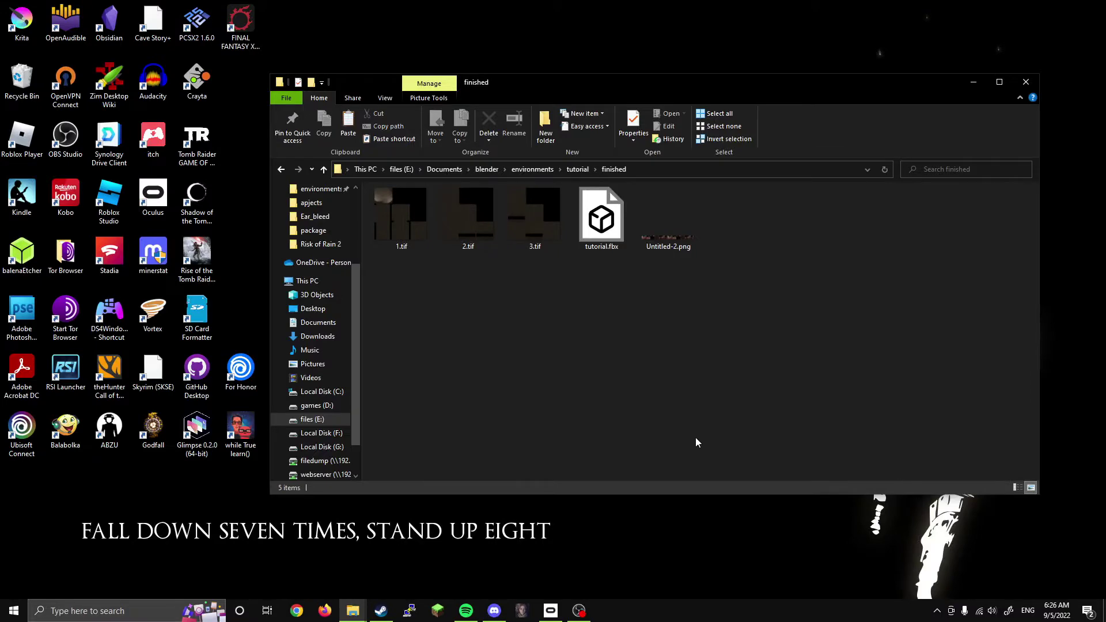
# Step: Open Virtual Desktop's local install folder via Steam's Manage > Browse local files
pyautogui.click(381, 611)
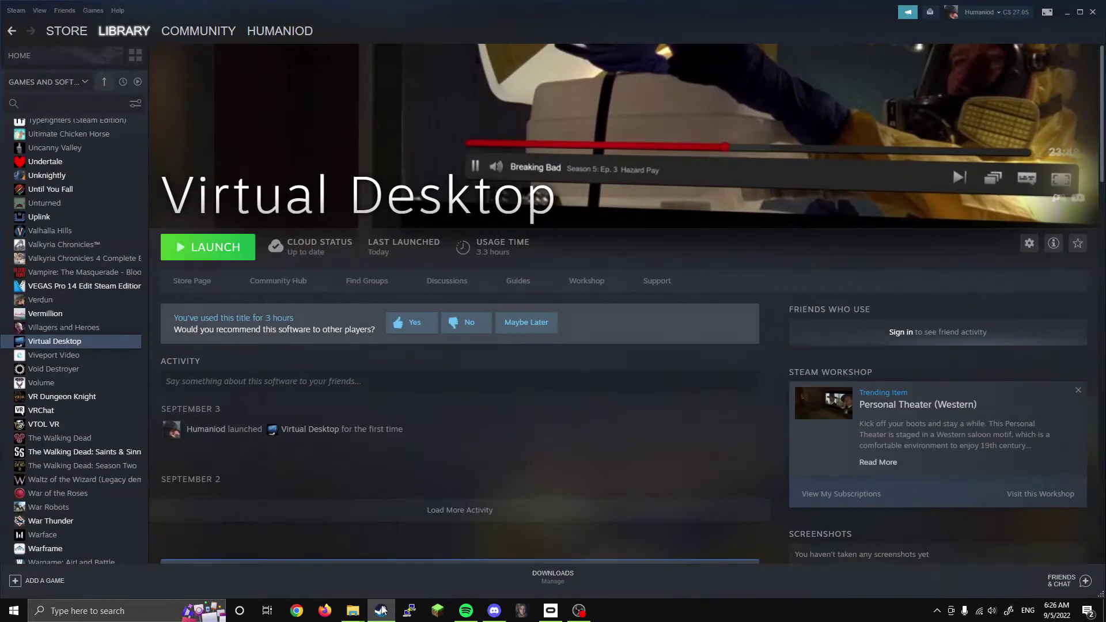
pyautogui.click(1029, 243)
pyautogui.moveTo(1051, 292)
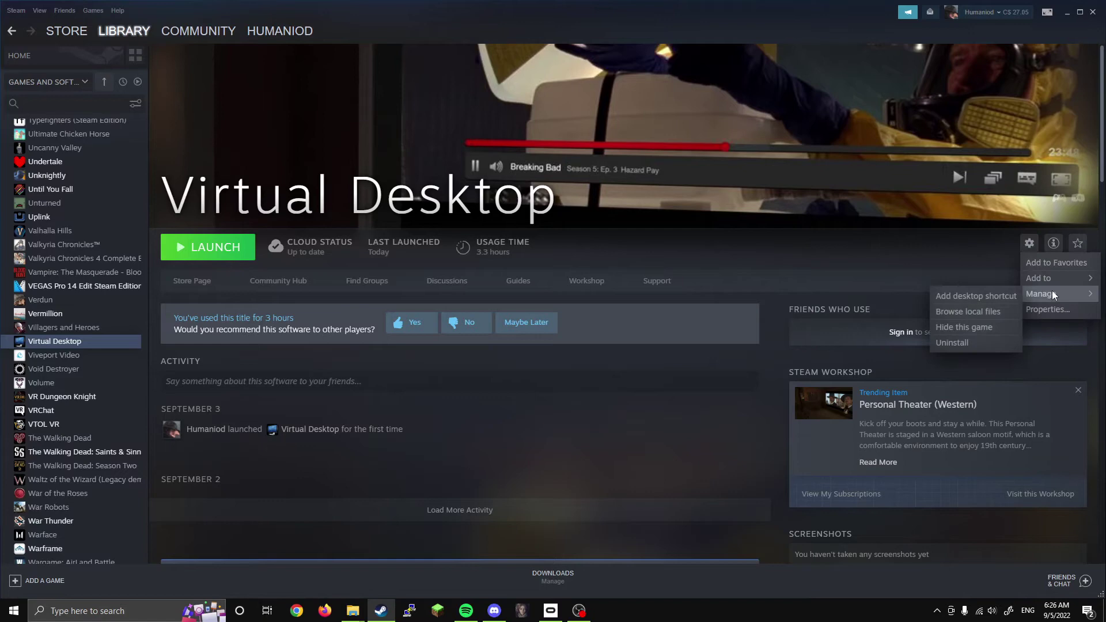
pyautogui.click(996, 313)
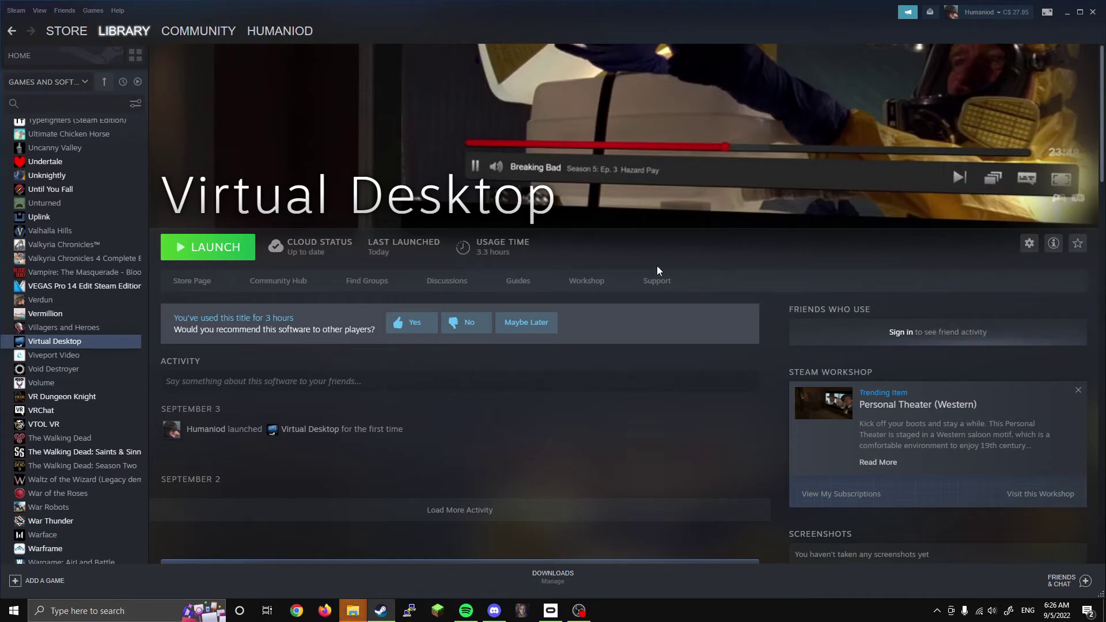
pyautogui.moveTo(353, 611)
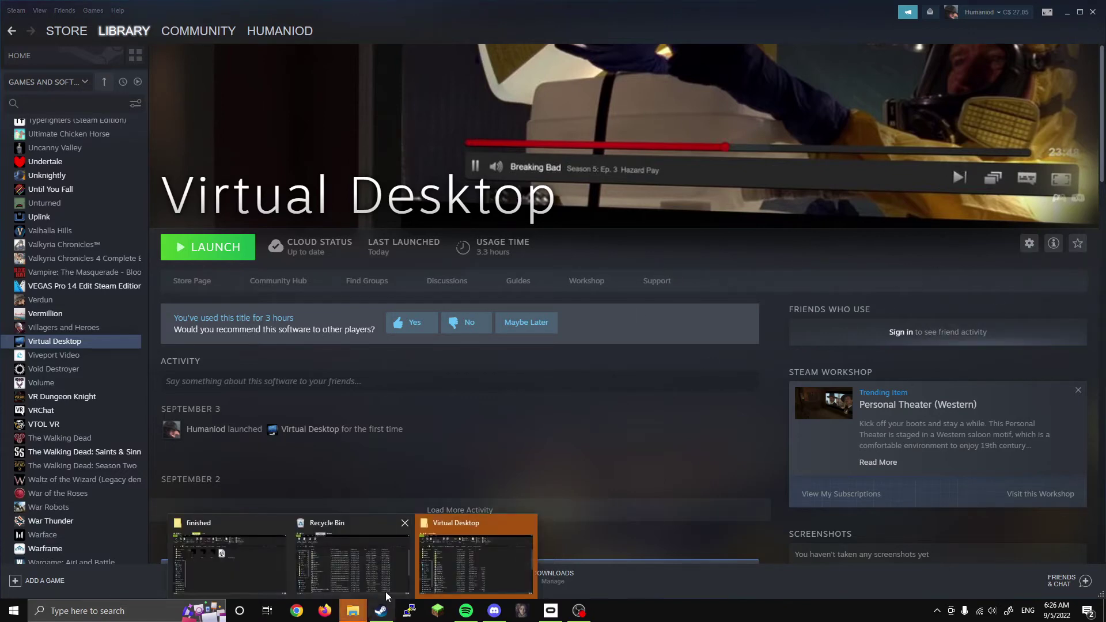
pyautogui.click(467, 527)
# Step: Launch Environment Editor.exe from the Virtual Desktop install folder
pyautogui.scroll(-3, 513, 347)
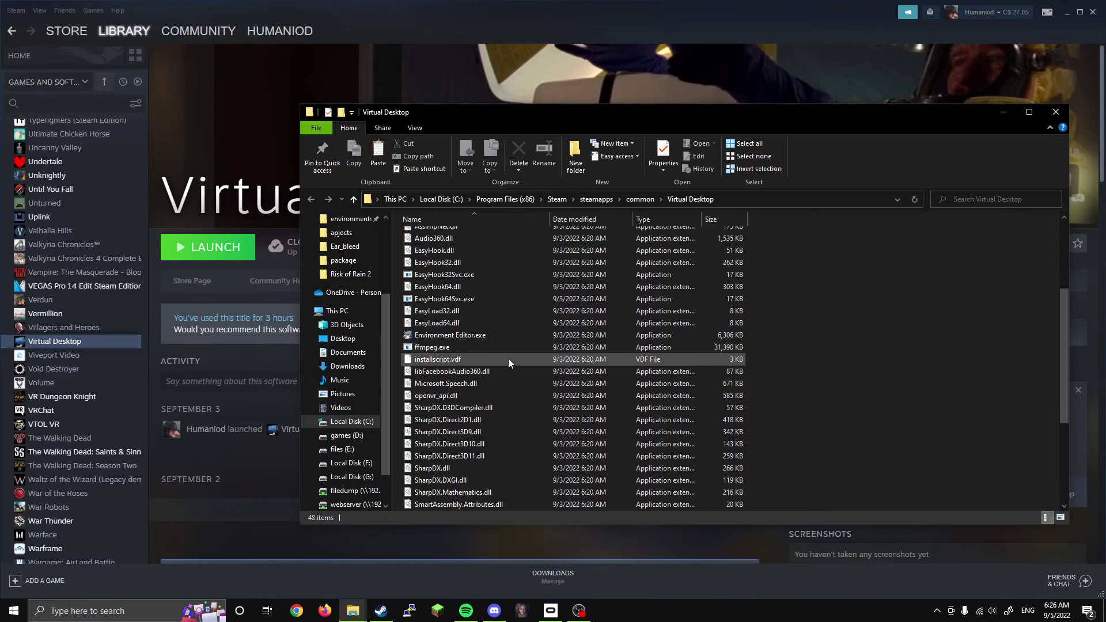
pyautogui.scroll(3, 502, 345)
pyautogui.scroll(-1, 497, 372)
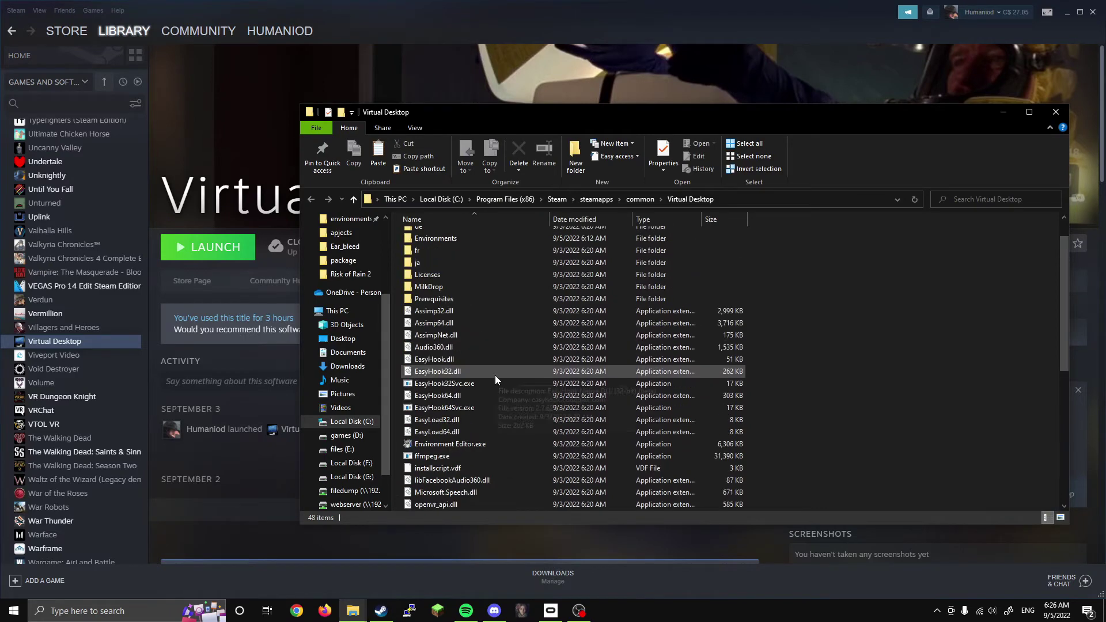
pyautogui.doubleClick(462, 448)
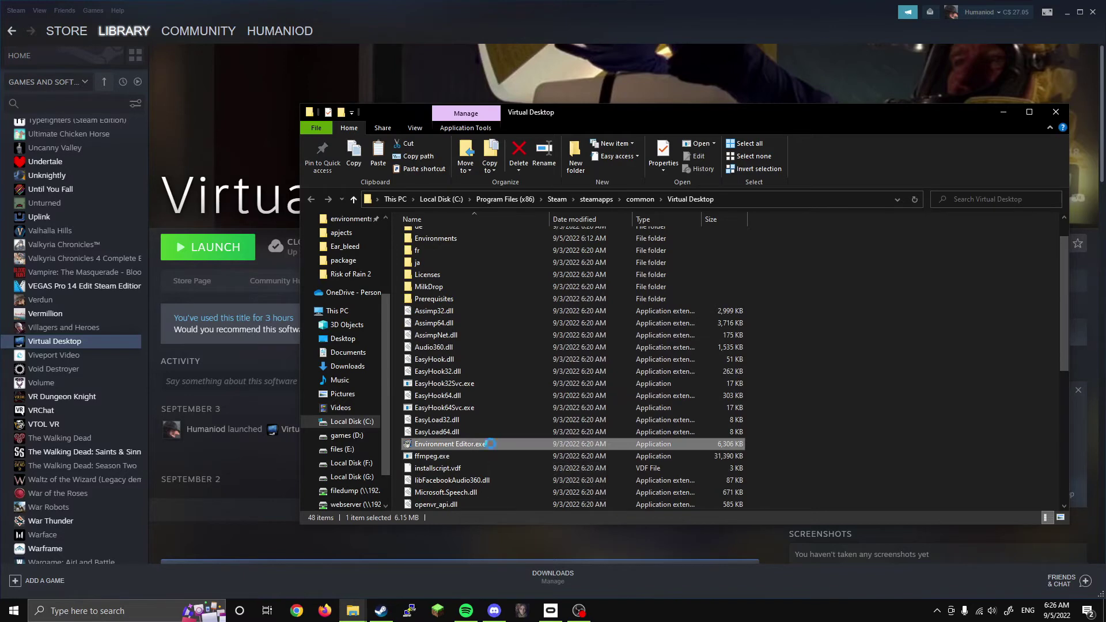
# Step: Name the environment 'tutorial', set E:\Pictures\5t1.png as background image, and enable Model
pyautogui.click(464, 72)
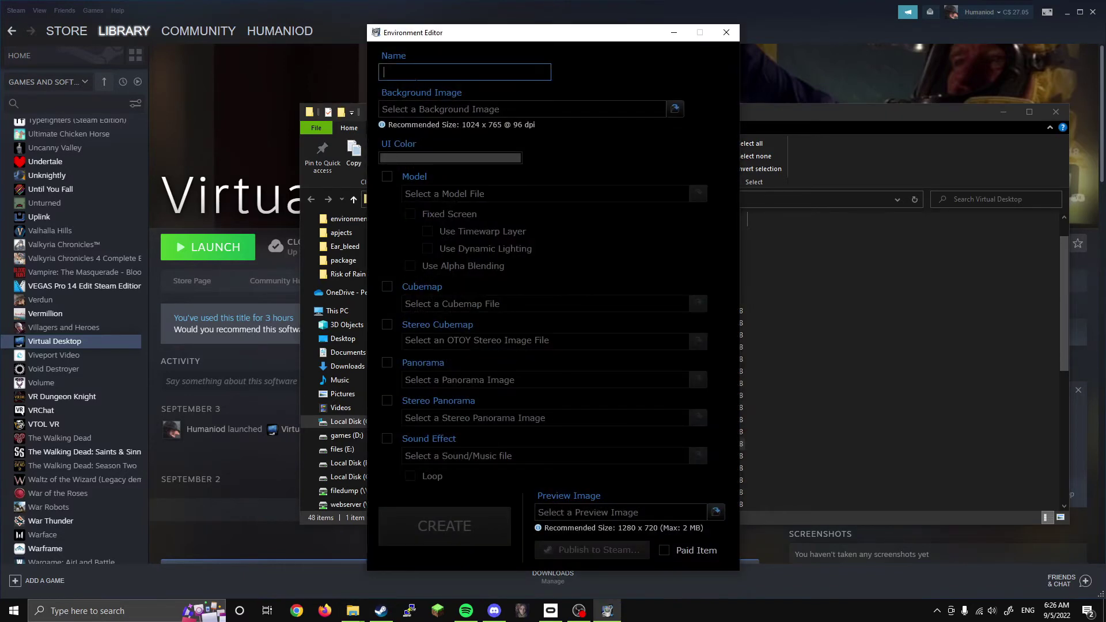
pyautogui.write('tutorial')
pyautogui.click(675, 109)
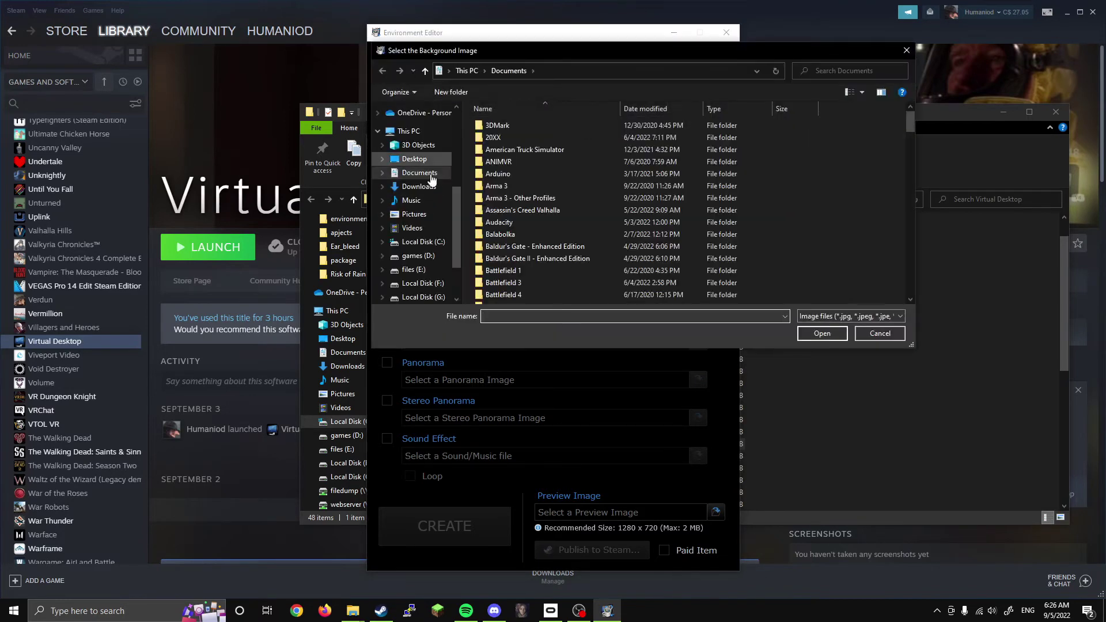
pyautogui.click(416, 215)
pyautogui.scroll(-1, 650, 197)
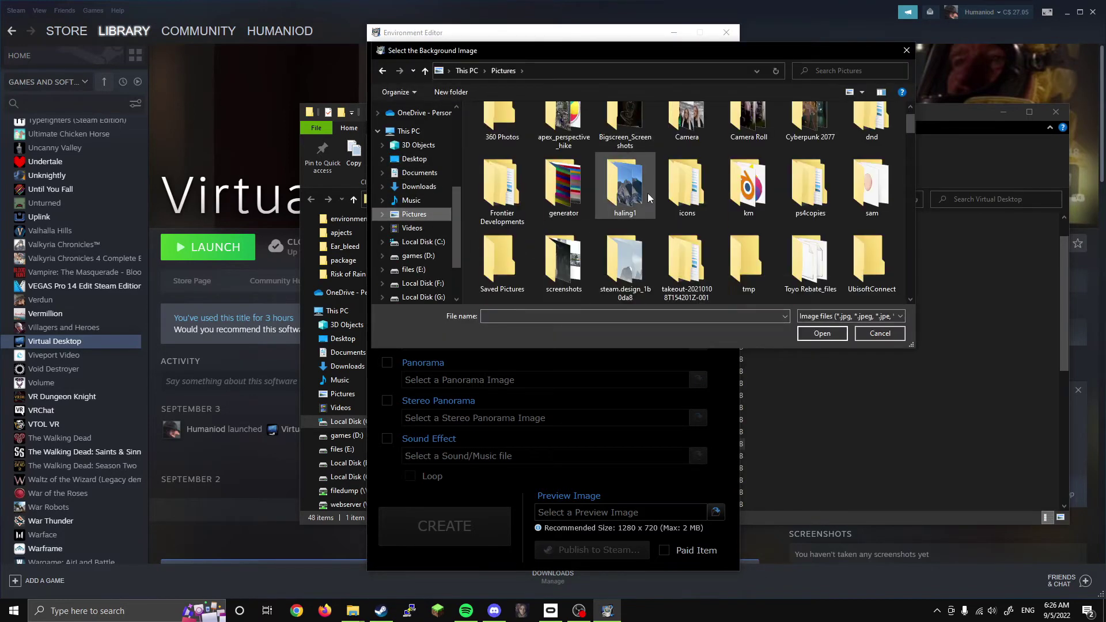
pyautogui.scroll(-5, 649, 198)
pyautogui.click(750, 144)
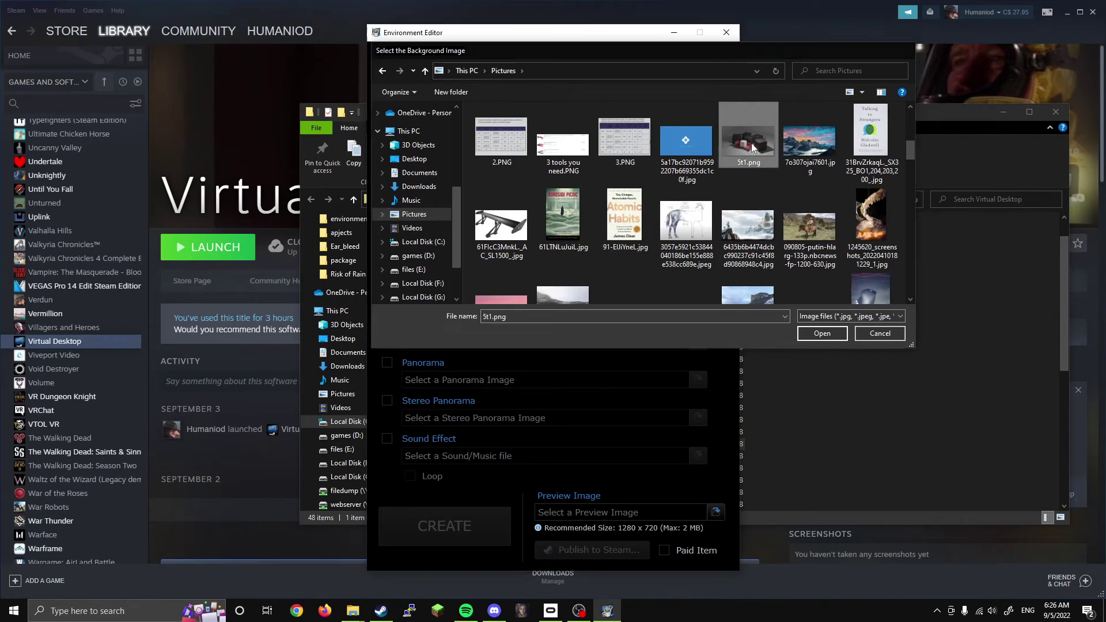
pyautogui.doubleClick(751, 144)
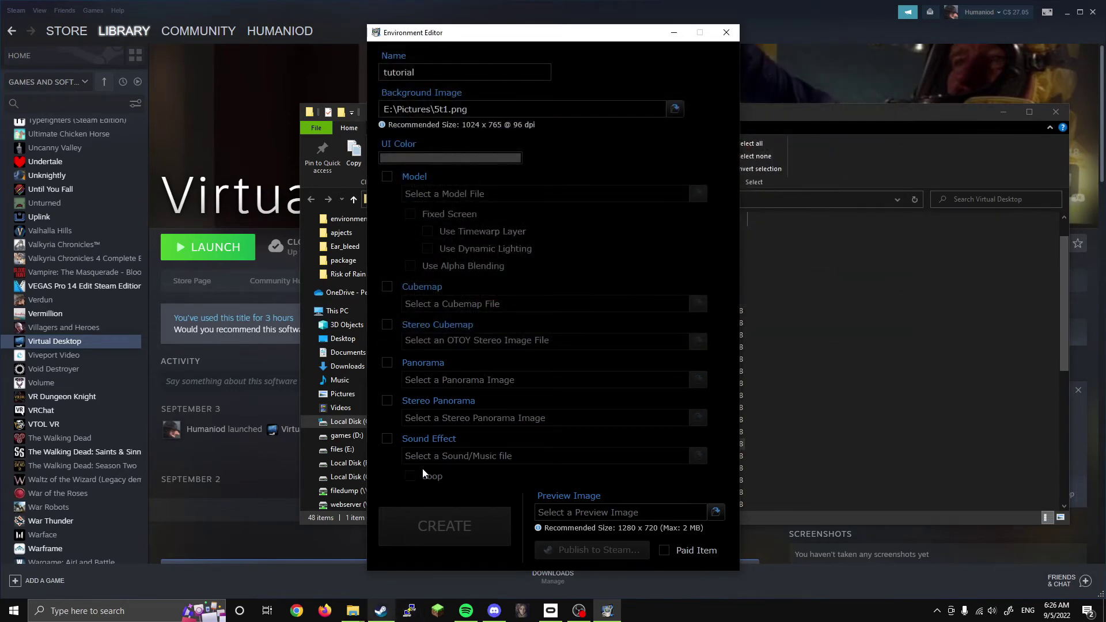
pyautogui.click(387, 178)
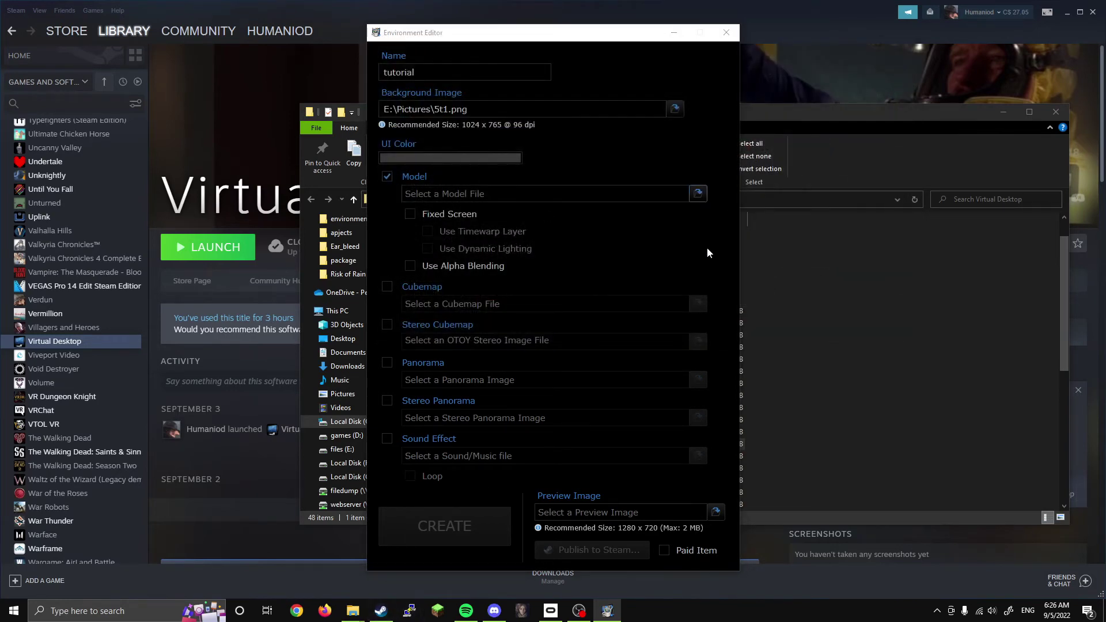
# Step: Load tutorial.fbx from tutorial\finished as the environment model and enable Fixed Screen
pyautogui.click(697, 194)
pyautogui.scroll(-2, 426, 177)
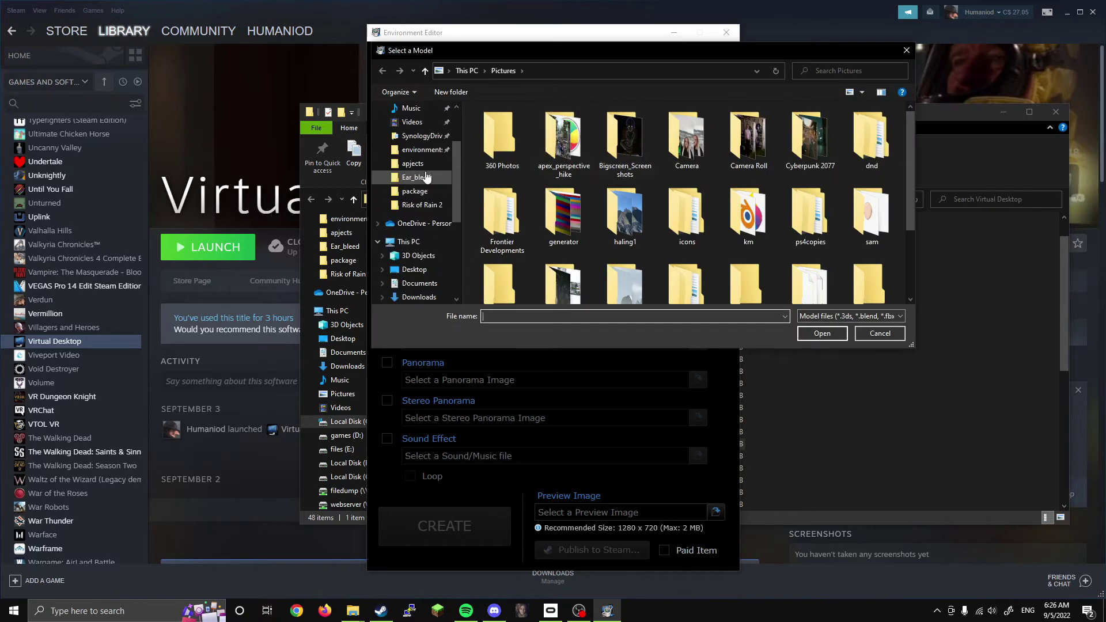
pyautogui.click(422, 150)
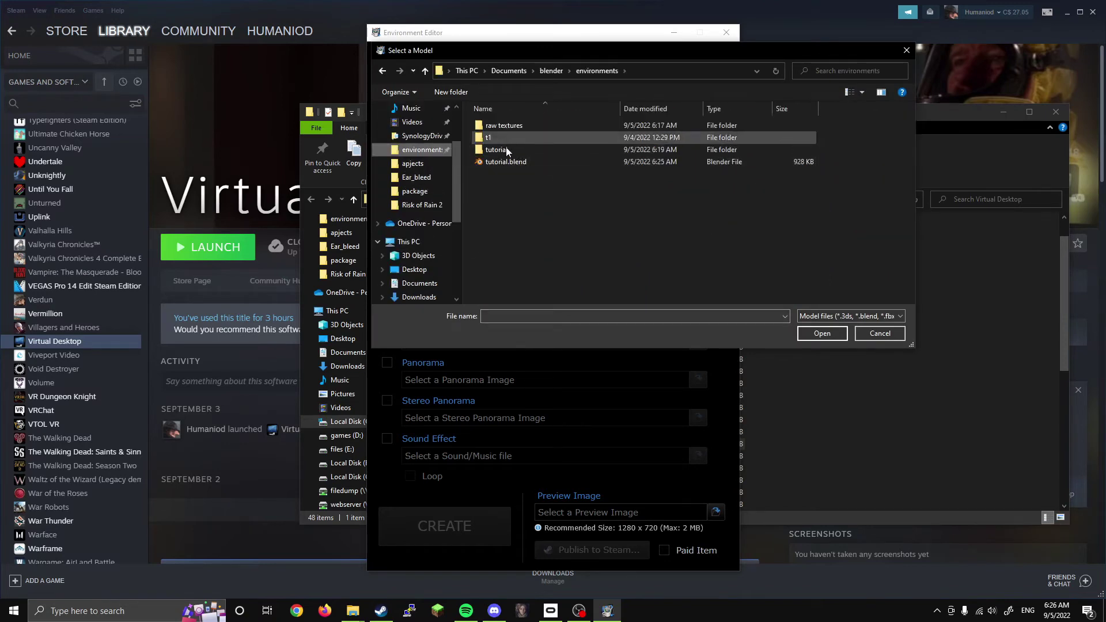
pyautogui.doubleClick(506, 149)
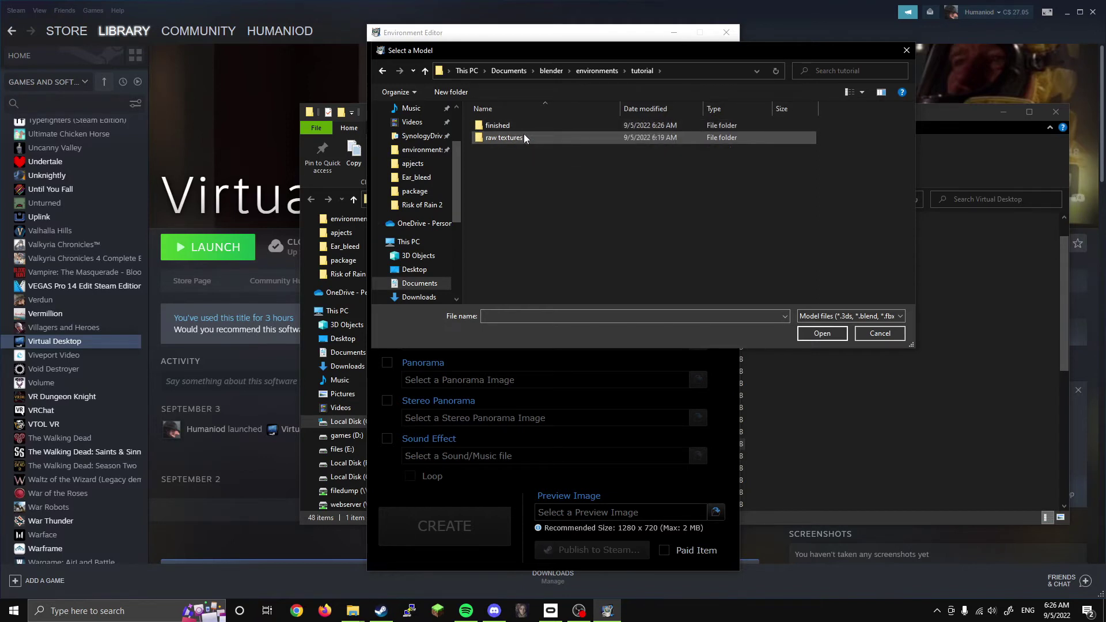
pyautogui.doubleClick(527, 125)
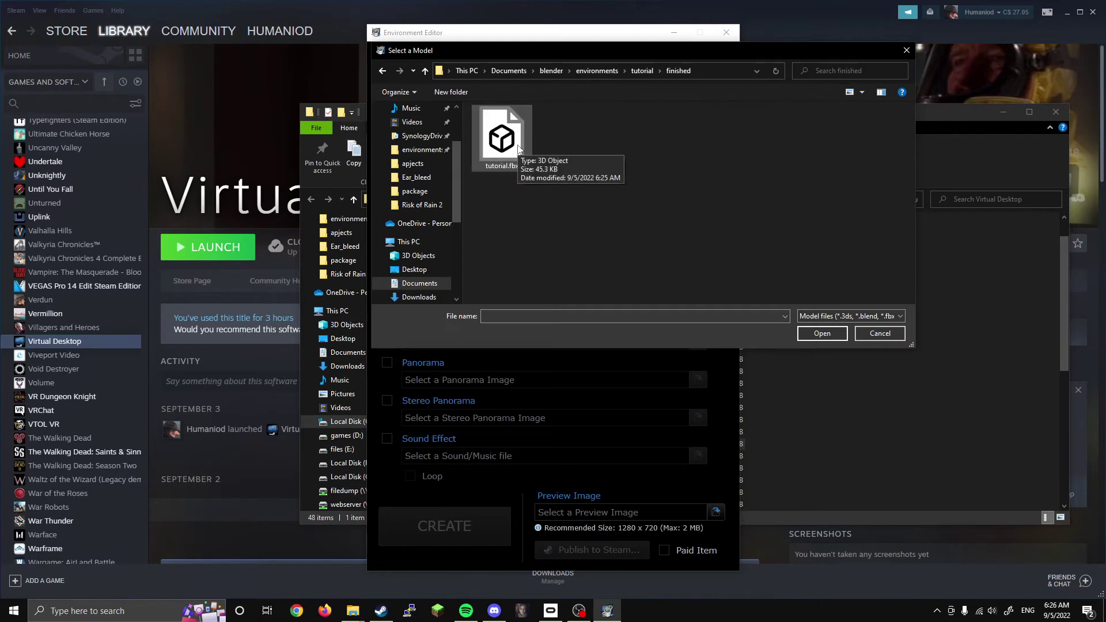
pyautogui.doubleClick(507, 146)
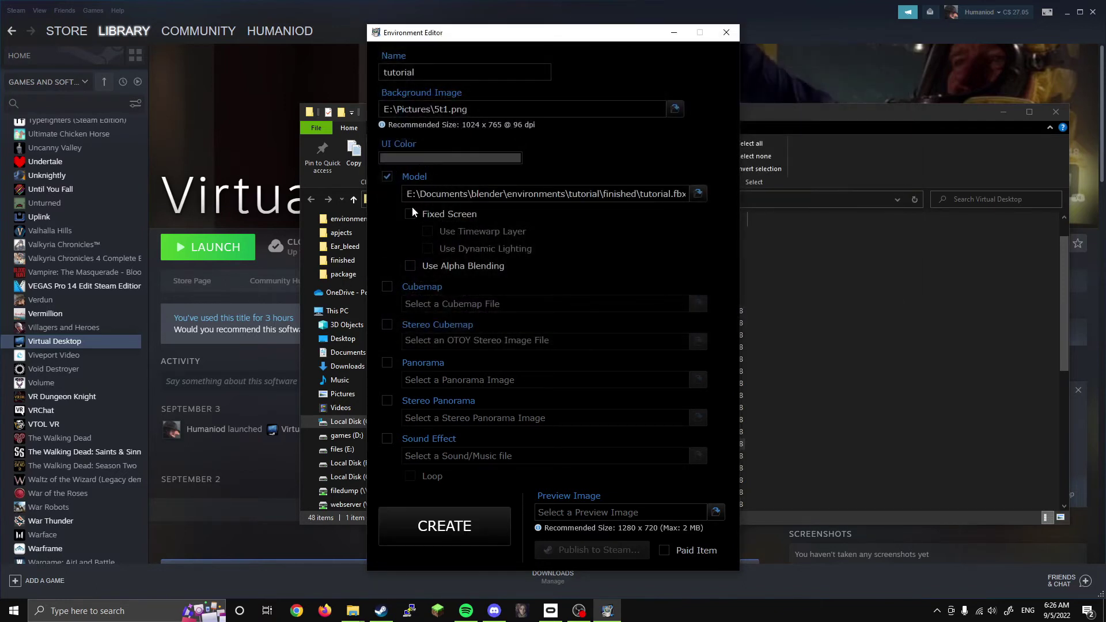
pyautogui.click(411, 212)
pyautogui.moveTo(462, 234)
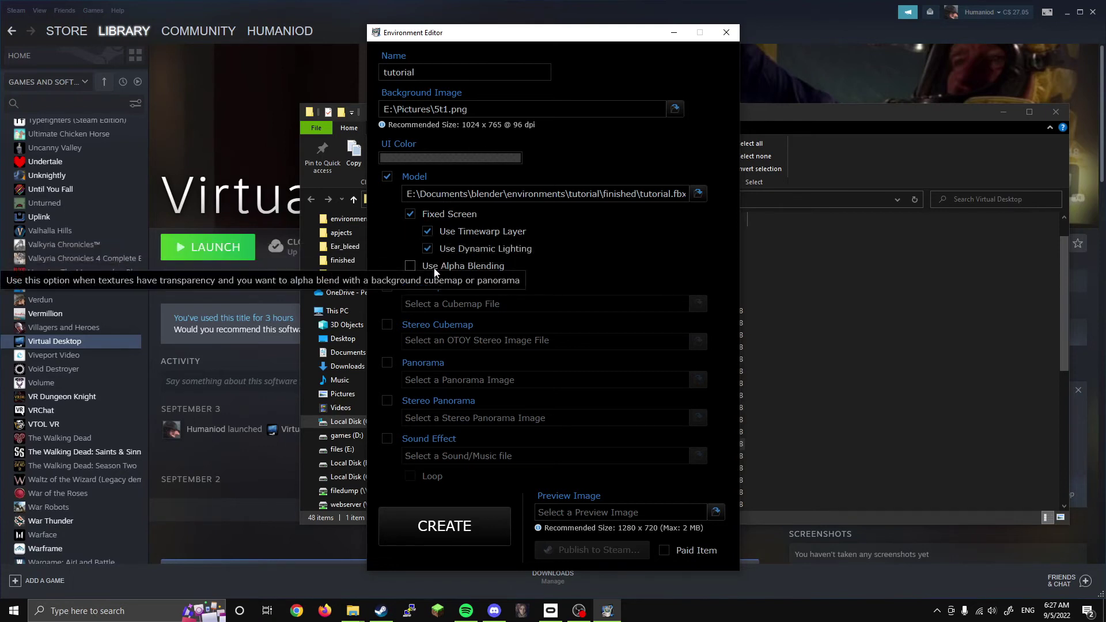
# Step: Enable Stereo Cubemap with Untitled-2.png and create the environment
pyautogui.click(387, 325)
pyautogui.click(698, 341)
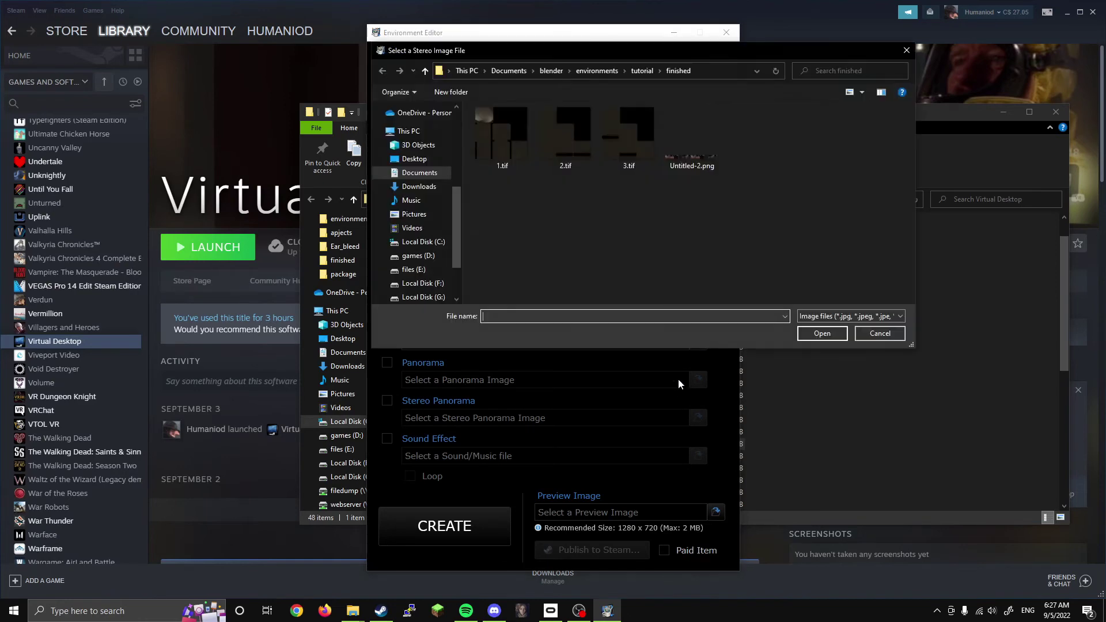
pyautogui.doubleClick(691, 144)
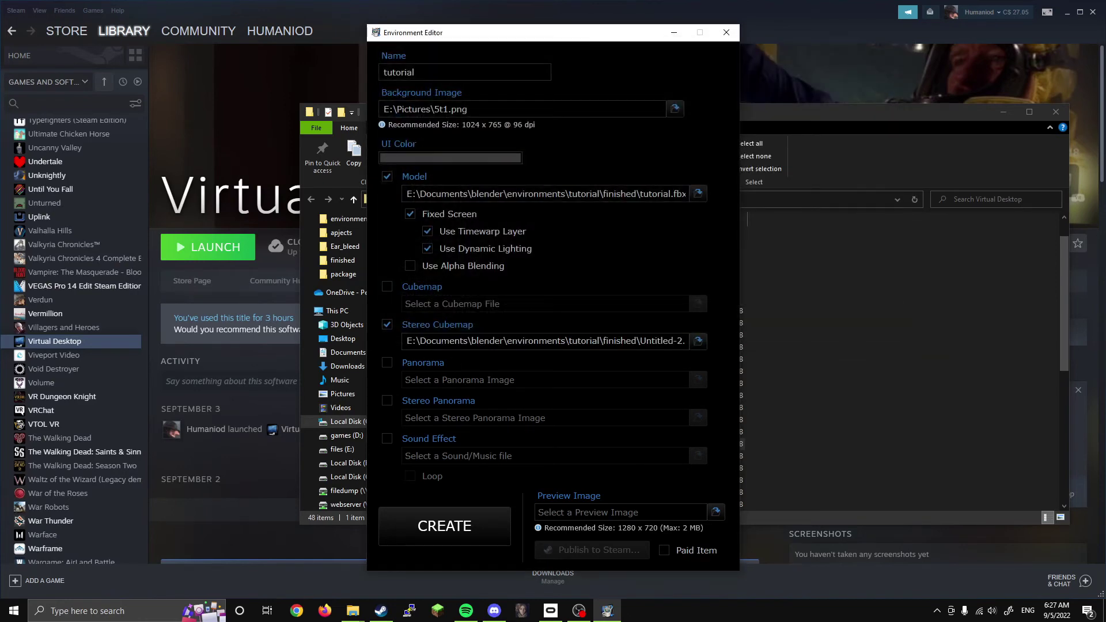
pyautogui.click(472, 530)
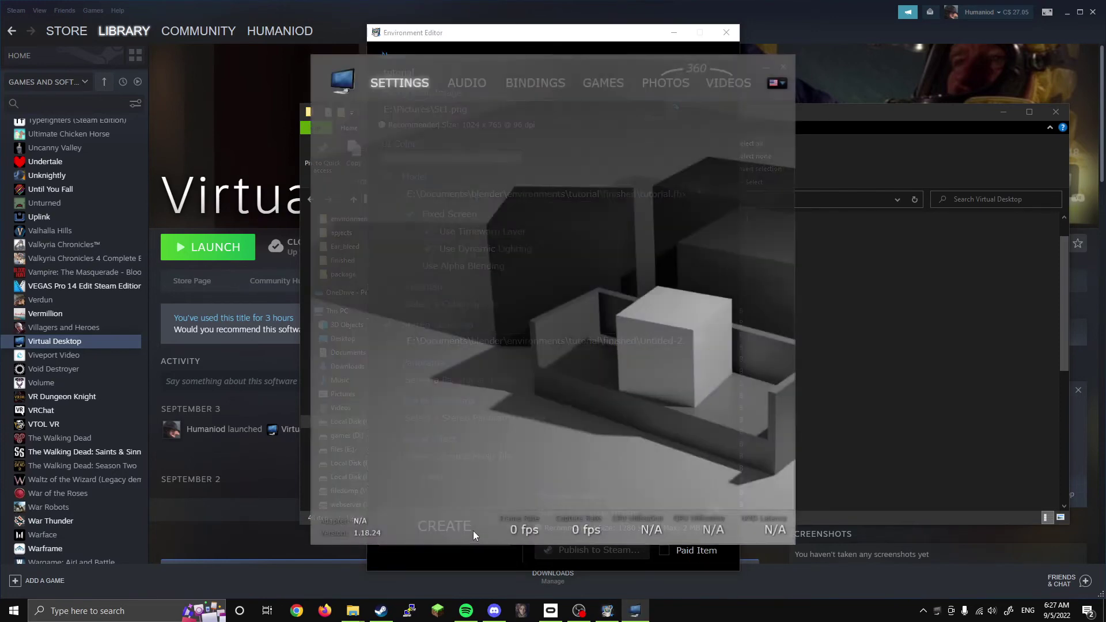
# Step: Preview the tutorial room in a maximized headset mirror window, then close the mirror and settings panel
pyautogui.click(347, 398)
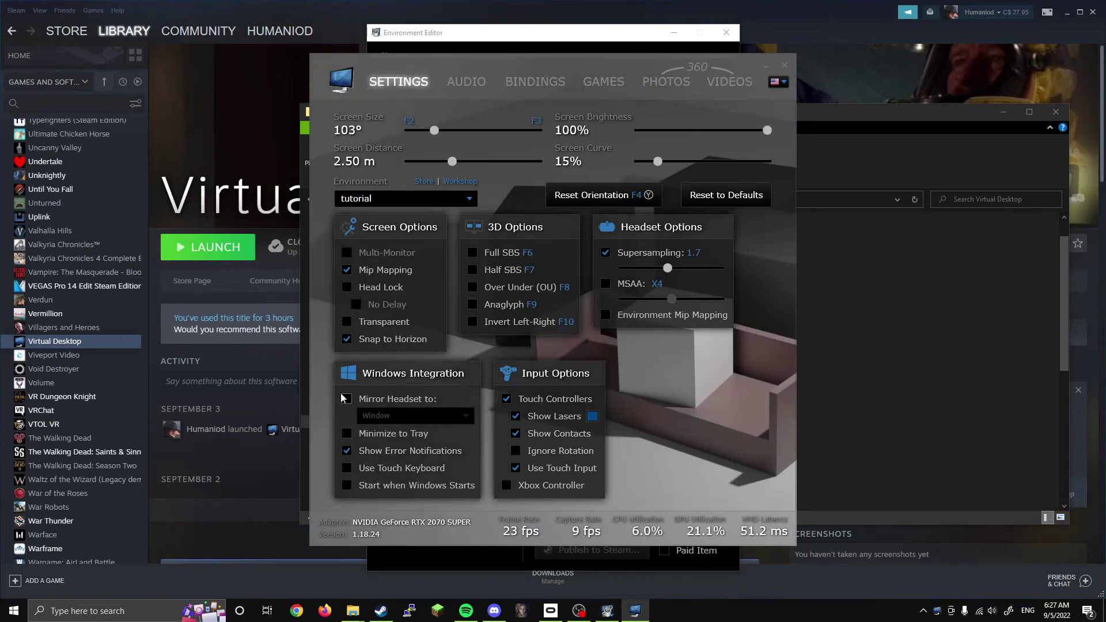
pyautogui.doubleClick(333, 70)
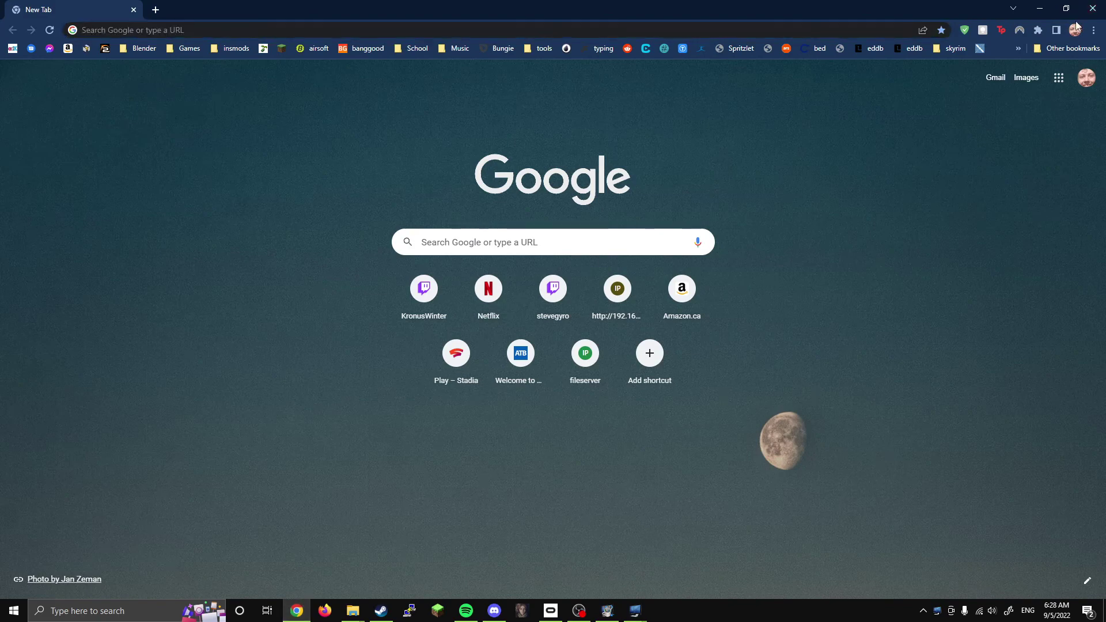
pyautogui.click(1040, 8)
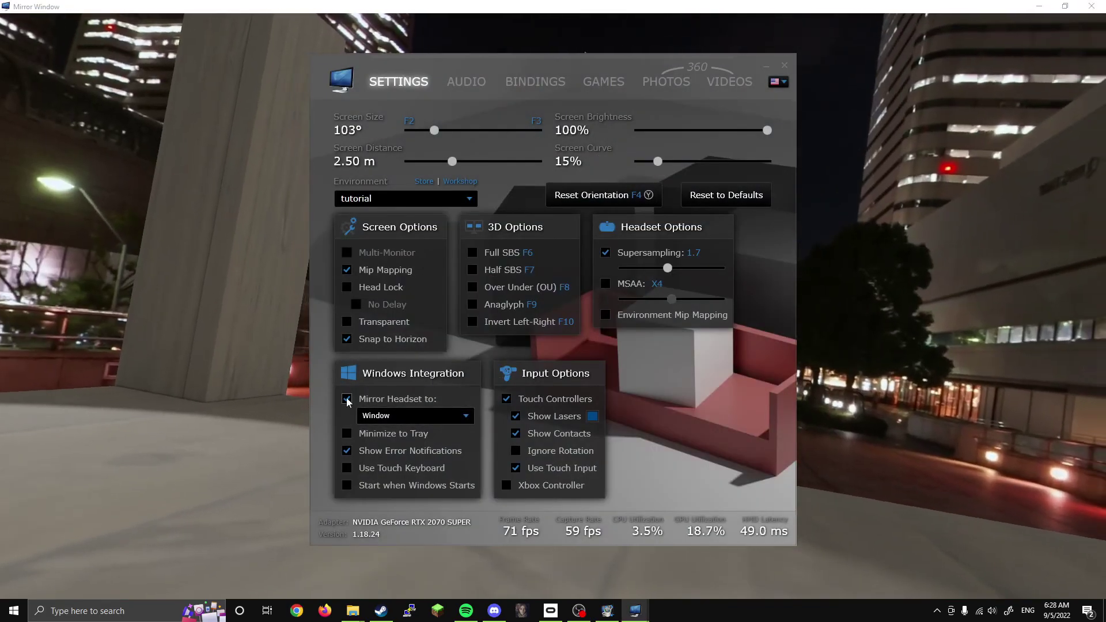
pyautogui.click(1094, 11)
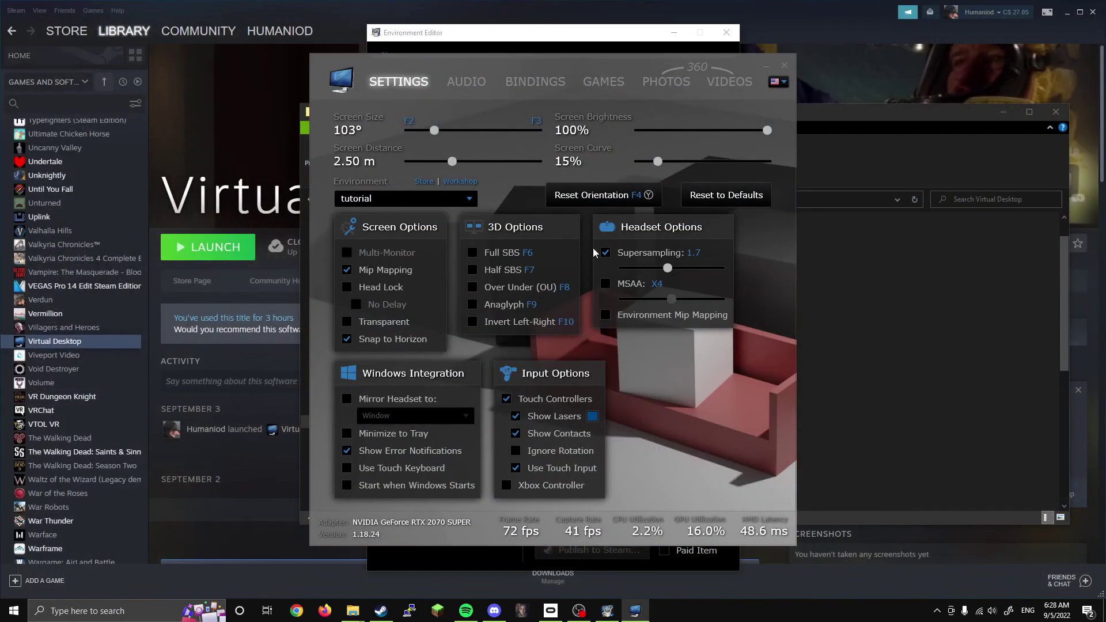
pyautogui.click(784, 65)
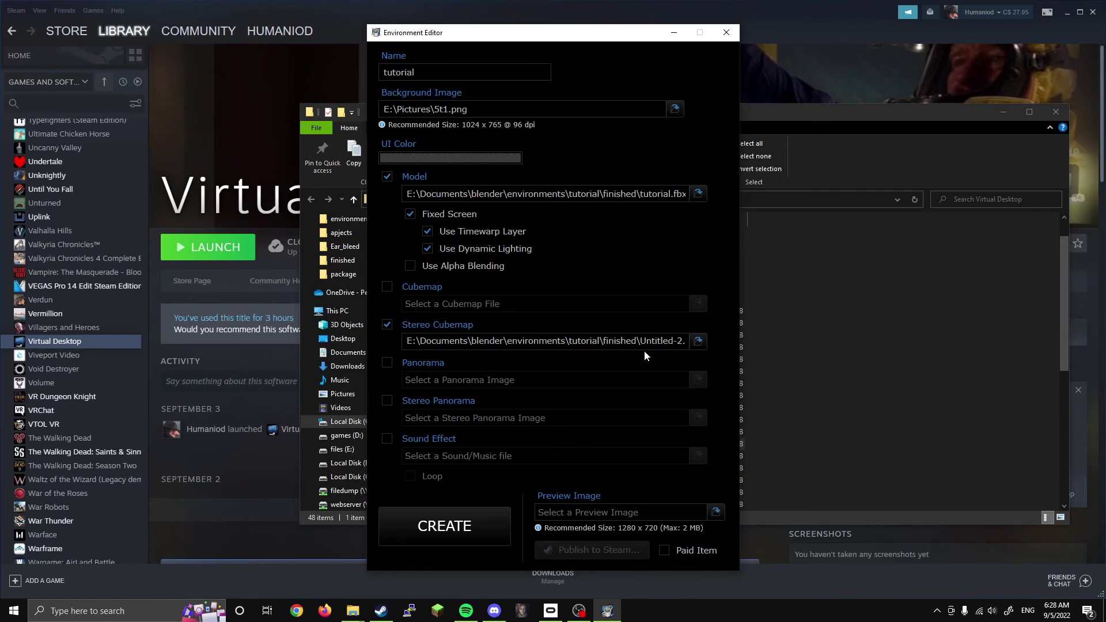
# Step: Set Pictures\7o307ojai7601.jpg as the preview image and publish the environment to Steam Workshop
pyautogui.click(720, 514)
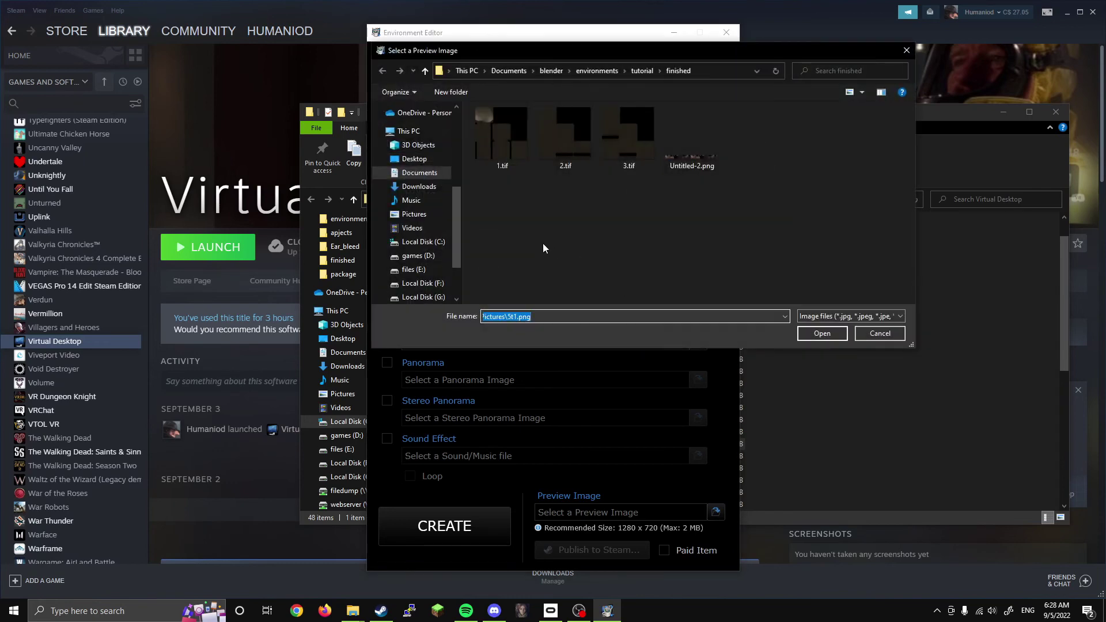
pyautogui.scroll(2, 441, 195)
pyautogui.click(414, 283)
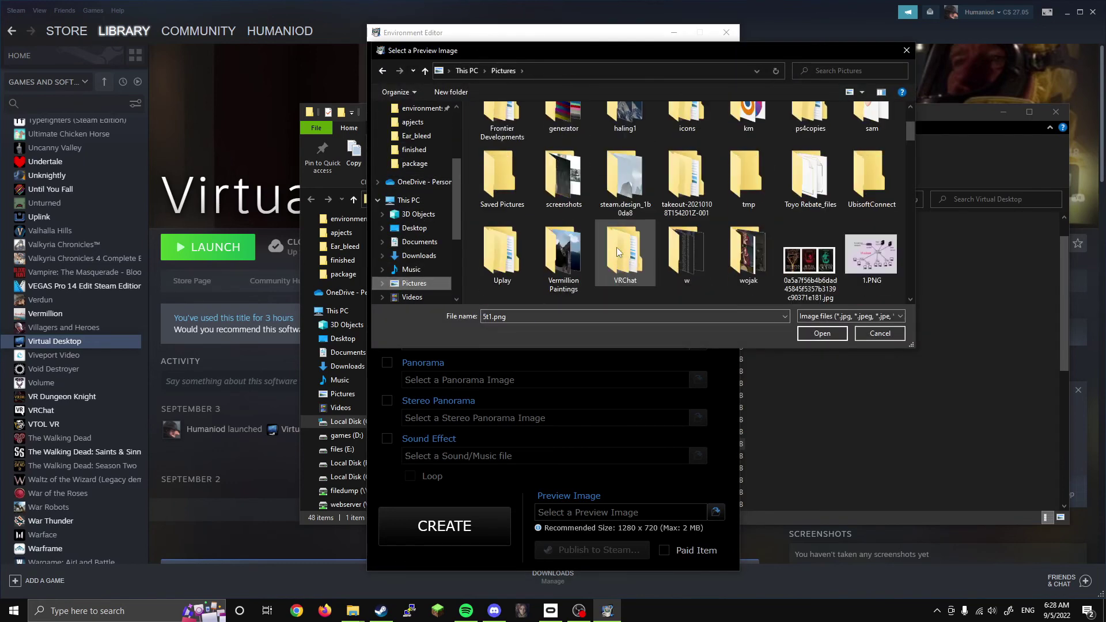
pyautogui.scroll(-1, 616, 248)
pyautogui.scroll(-1, 796, 185)
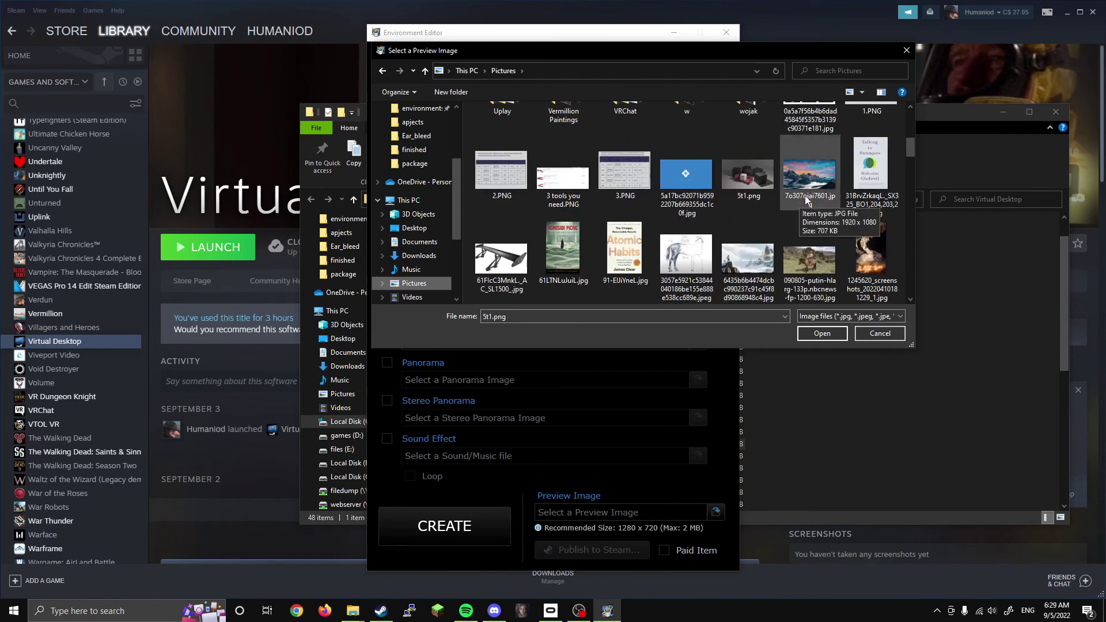
pyautogui.doubleClick(806, 200)
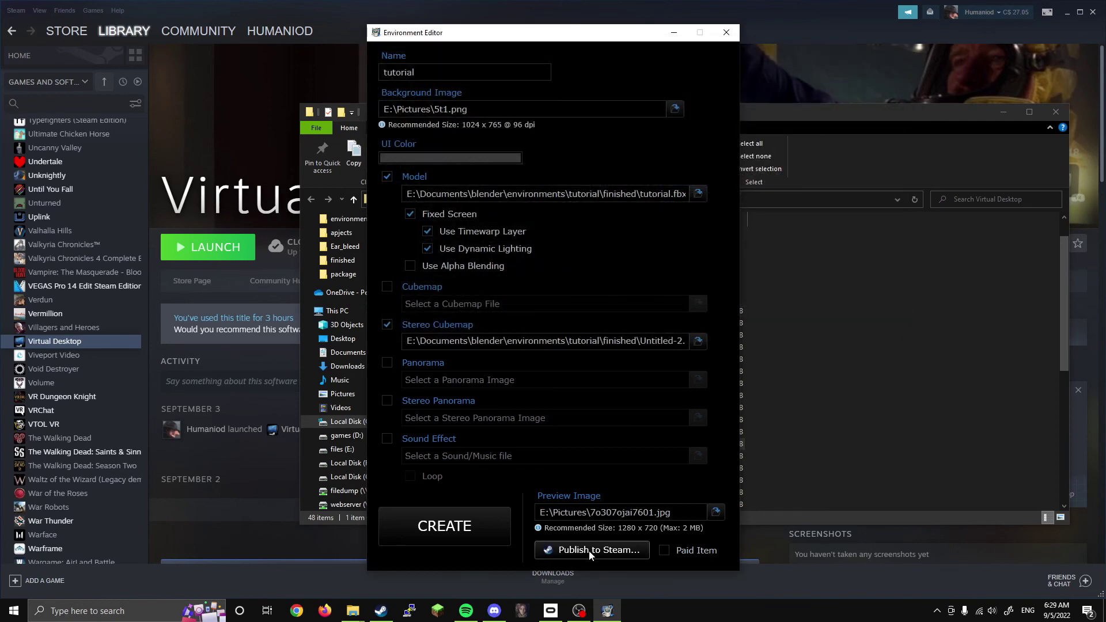
pyautogui.click(588, 551)
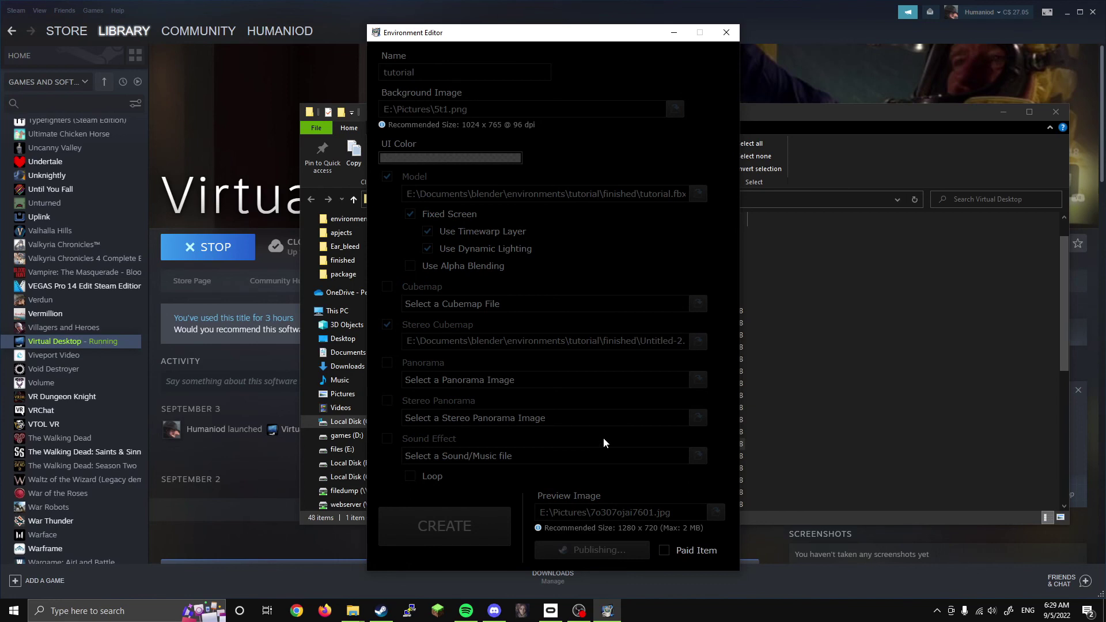
# Step: Dismiss the publish confirmation and close the Chrome error tab
pyautogui.click(618, 331)
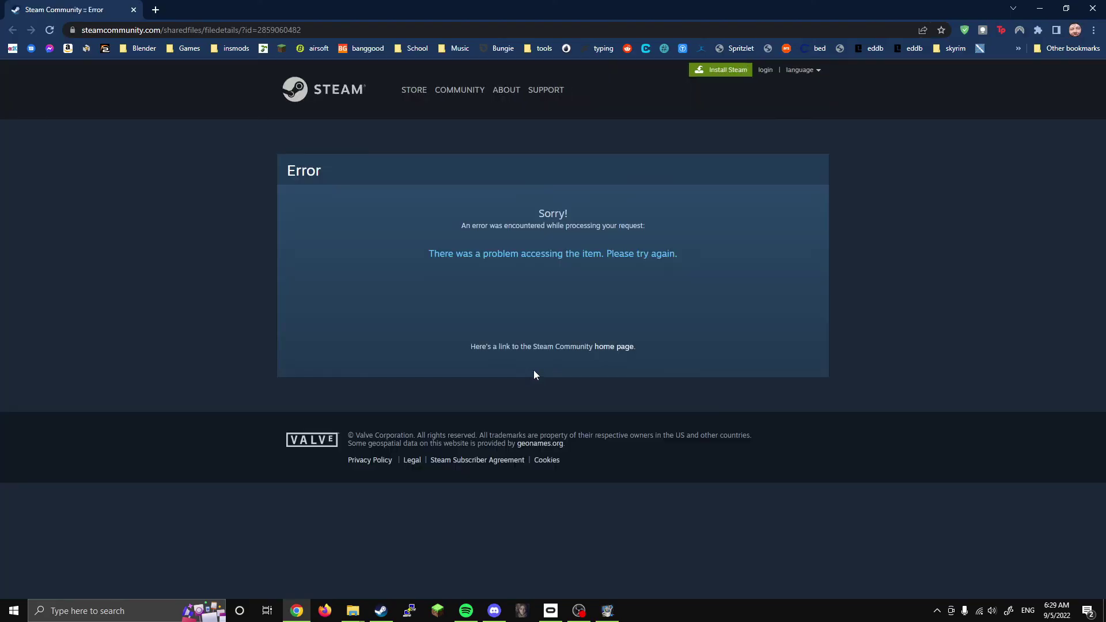
pyautogui.hotkey('ctrl', 'w')
pyautogui.click(297, 380)
# Step: Open the hidden 'tutorial' item page from the Virtual Desktop Workshop's Files you've posted list
pyautogui.click(581, 283)
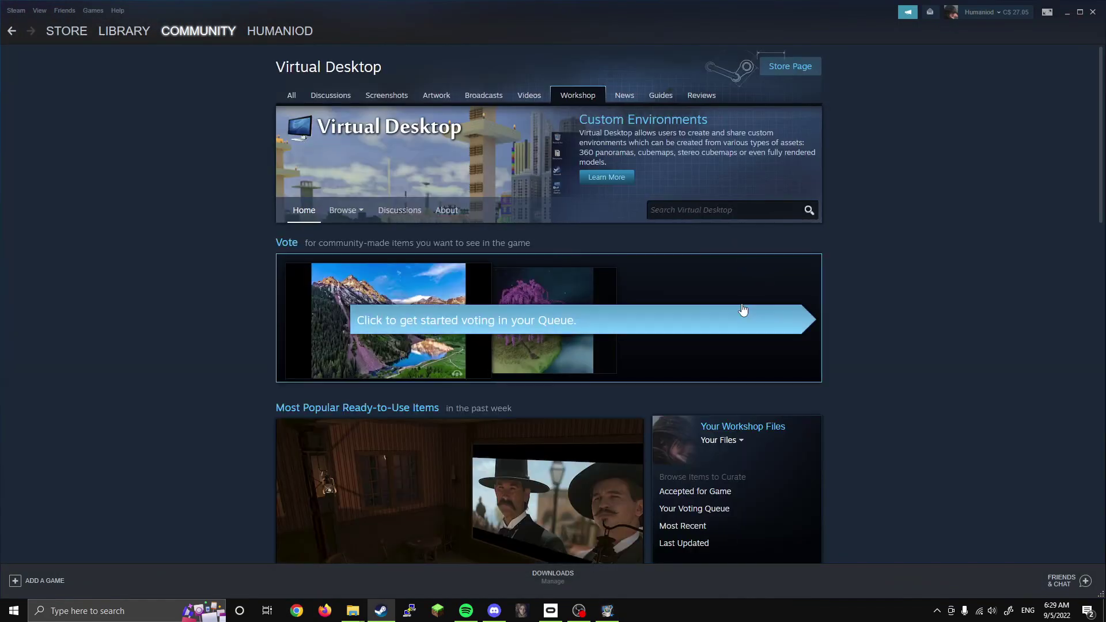
pyautogui.scroll(-1, 743, 310)
pyautogui.click(721, 383)
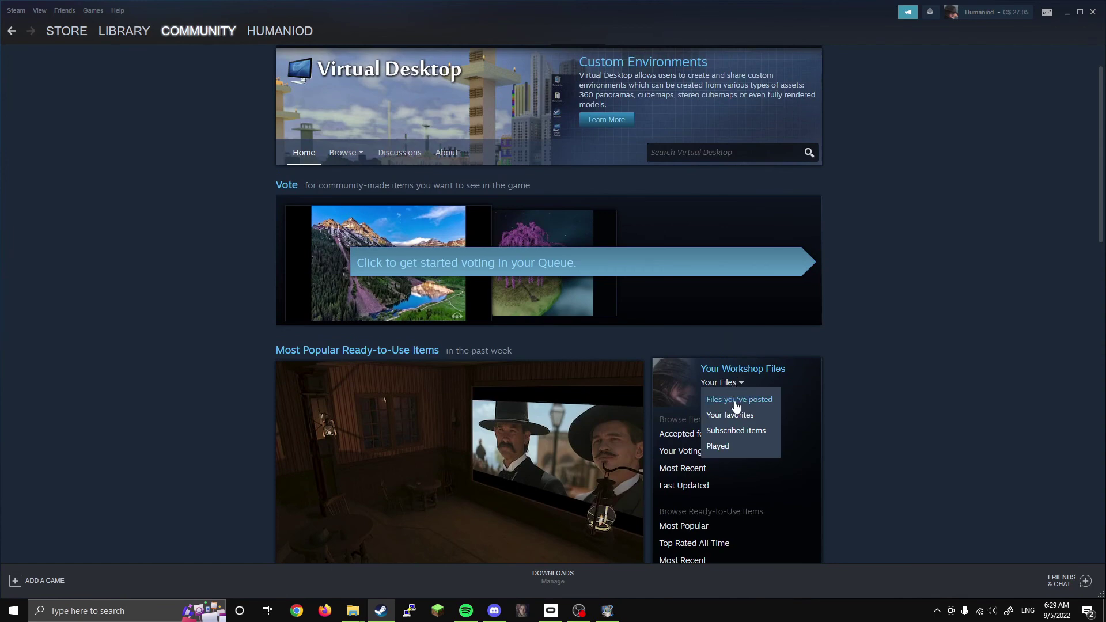
pyautogui.click(737, 402)
pyautogui.click(335, 223)
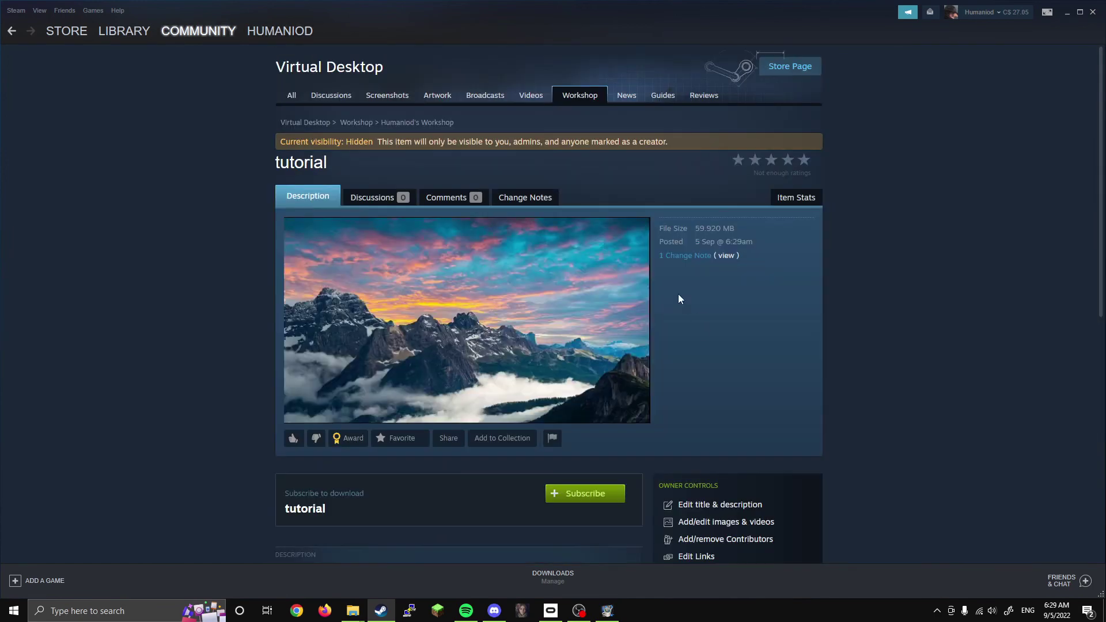
pyautogui.scroll(-4, 459, 288)
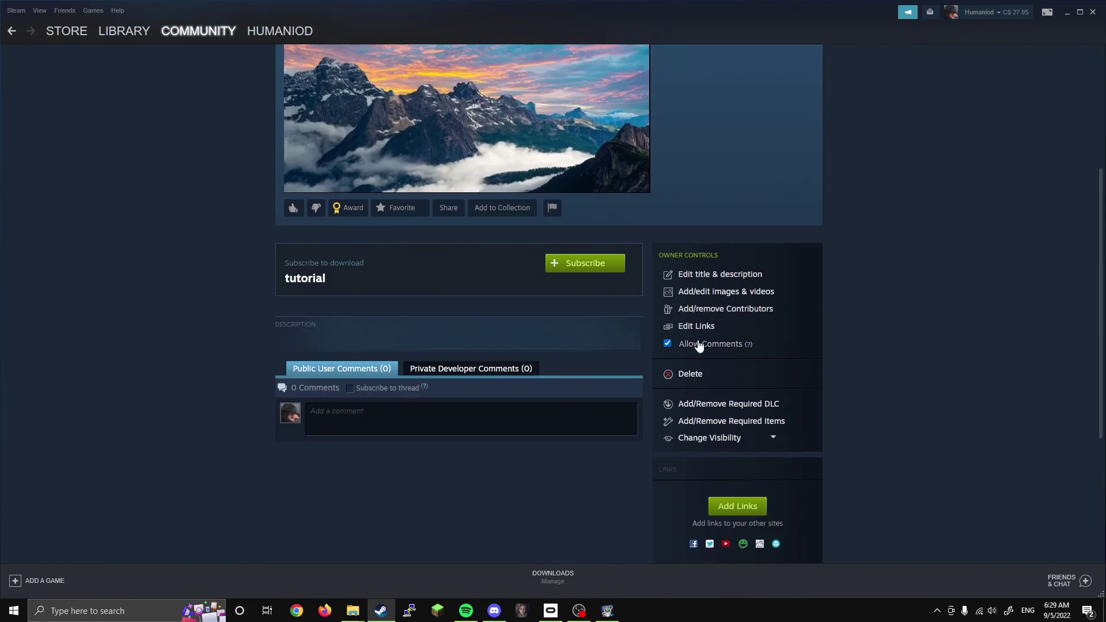
pyautogui.scroll(-1, 559, 352)
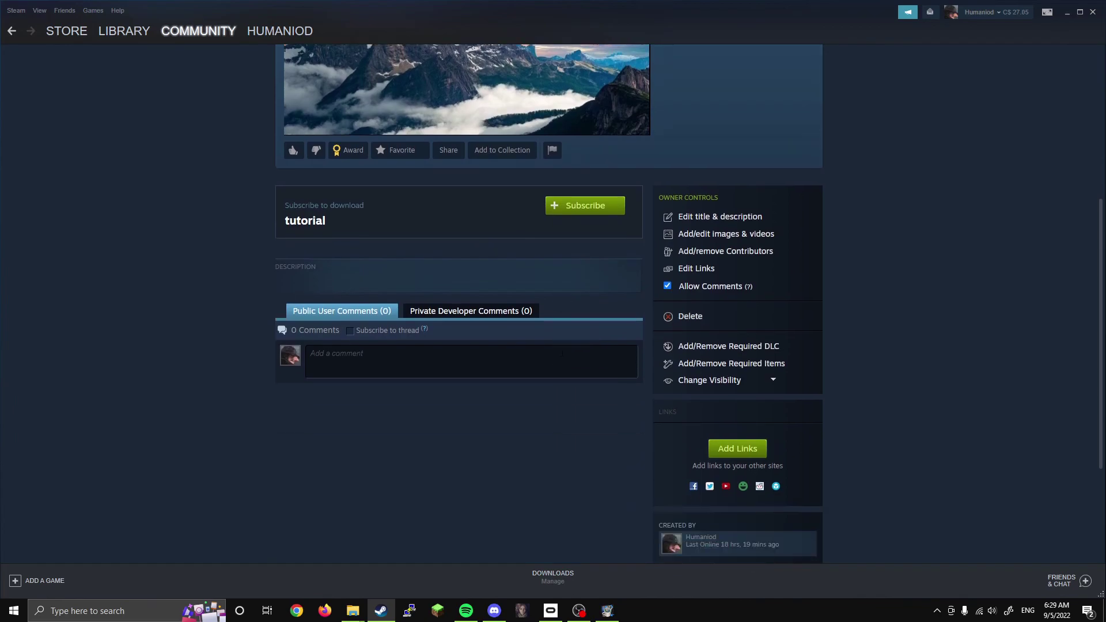